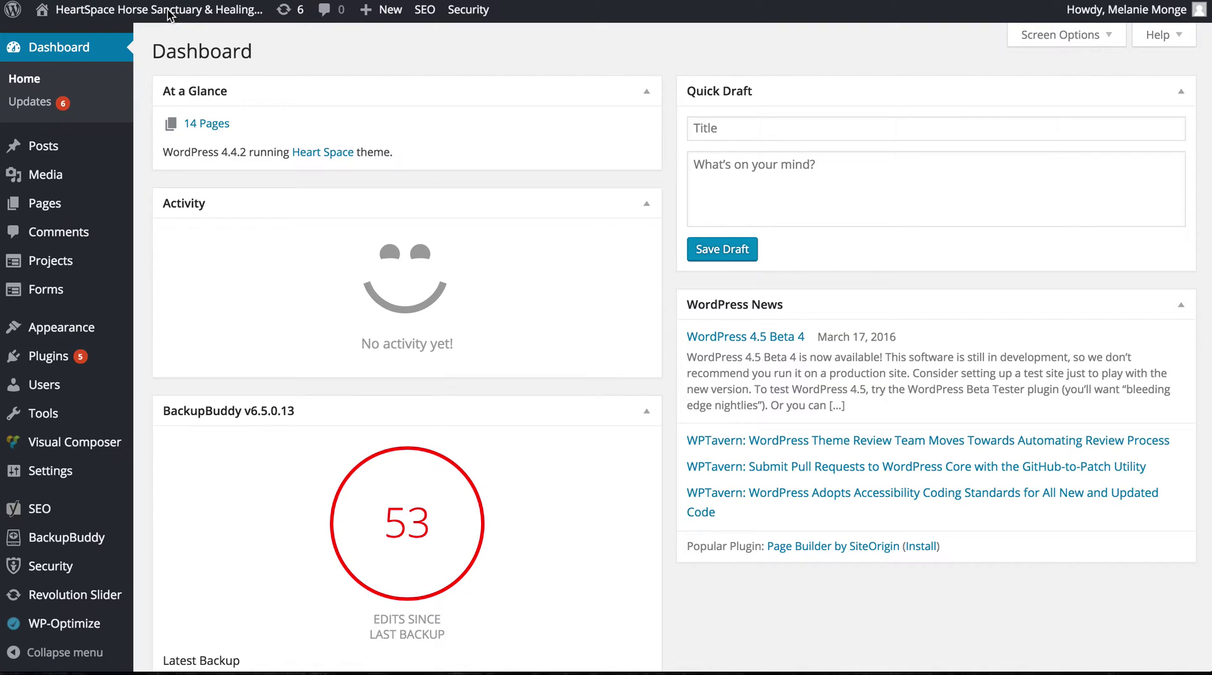
Step: Open the live HeartSpace home page via Visit Site and scroll to the footer and back
mouse_move(143, 15)
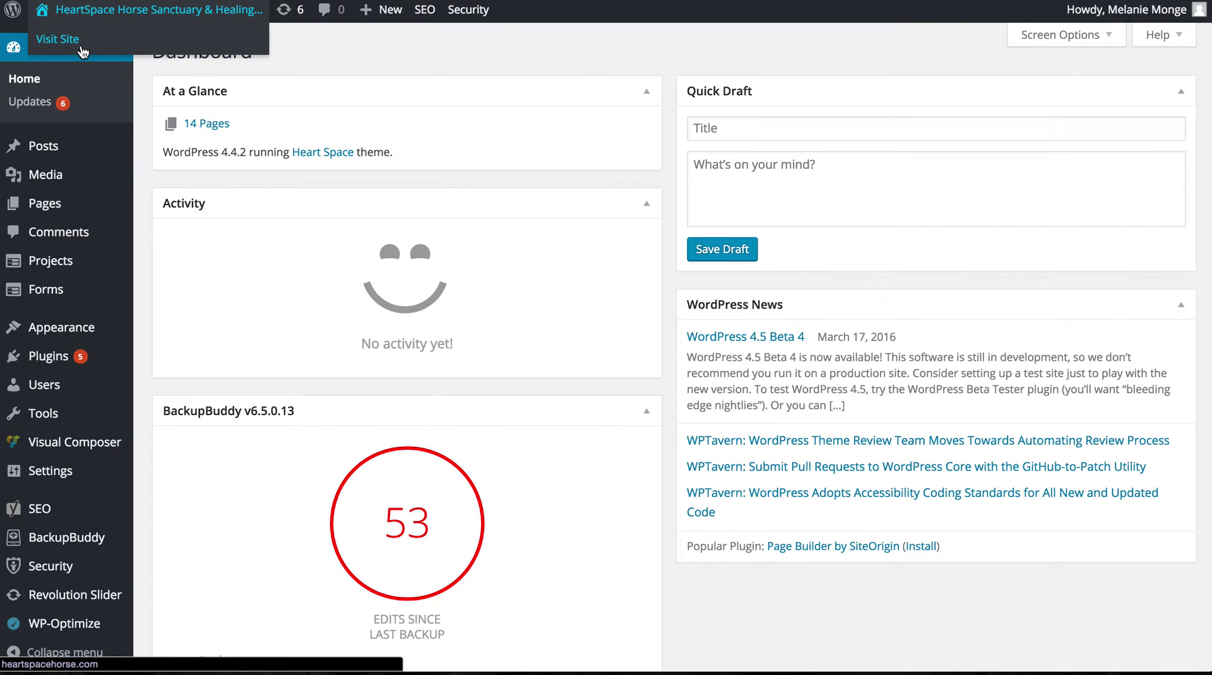
left_click(74, 42)
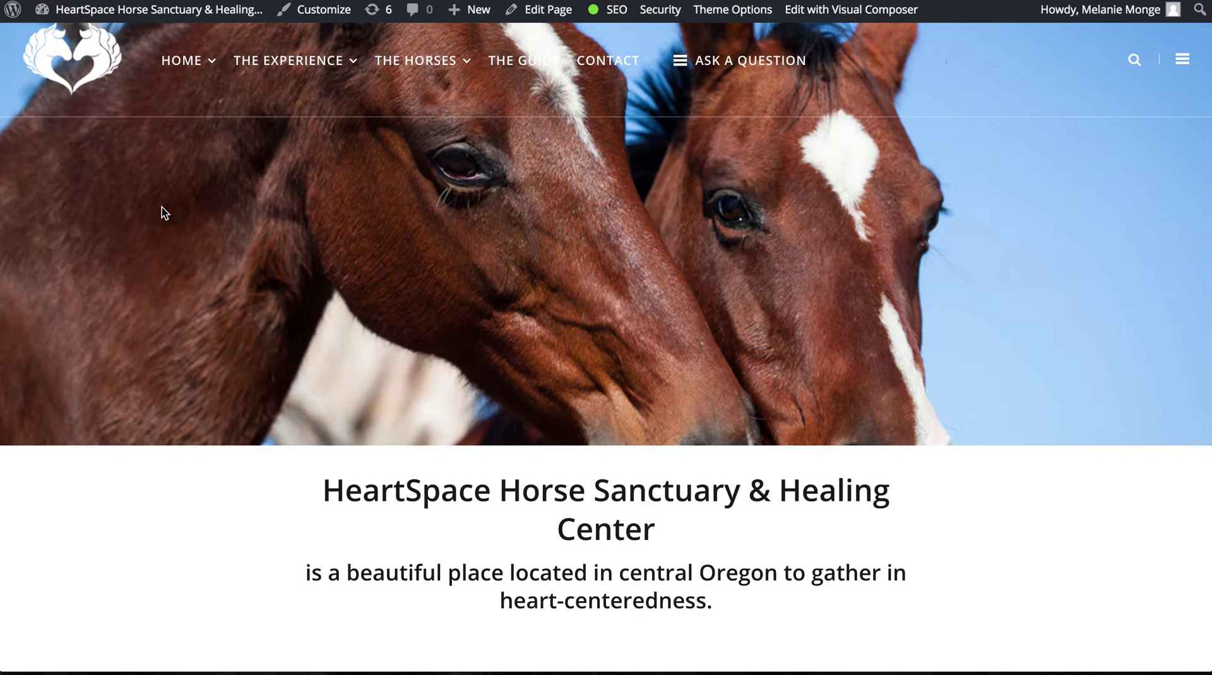
scroll(163, 213, "down", 5)
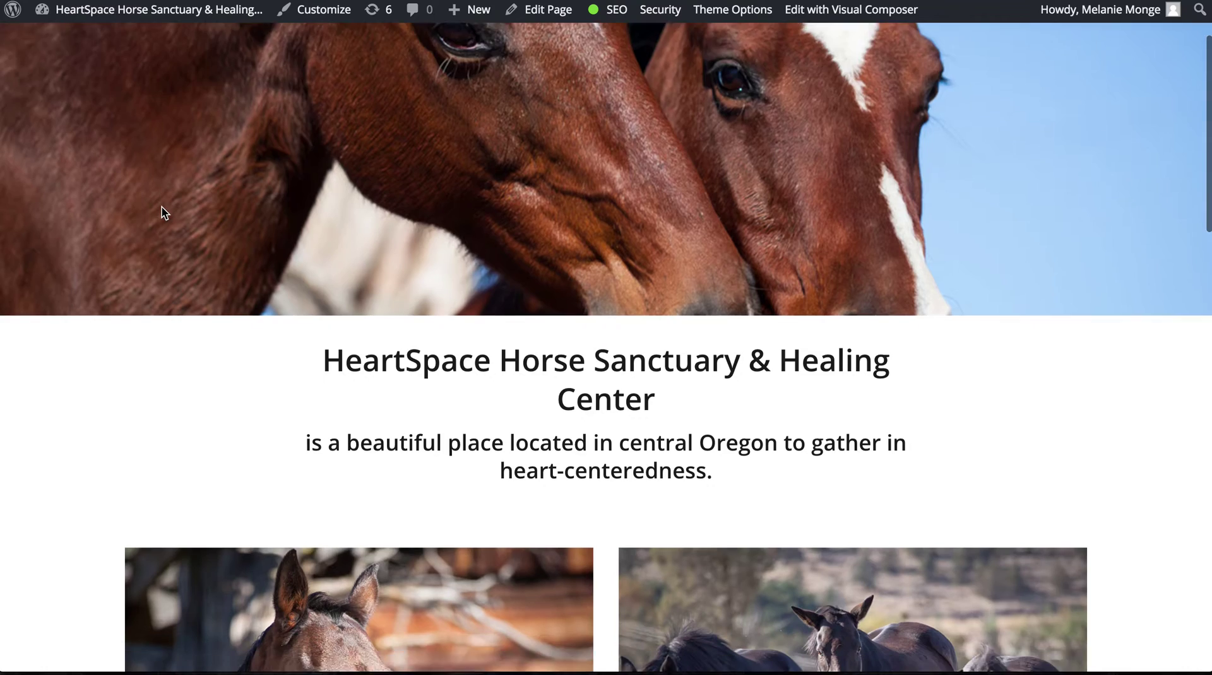
scroll(163, 213, "down", 5)
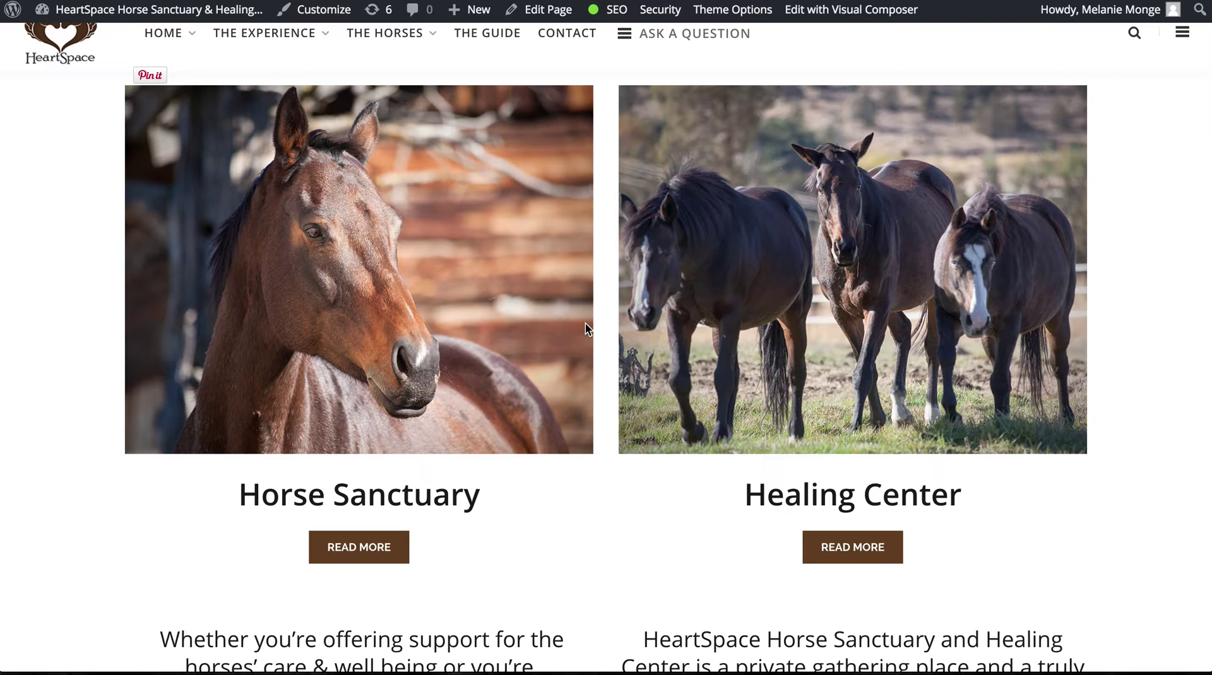
scroll(585, 323, "down", 8)
scroll(586, 328, "down", 6)
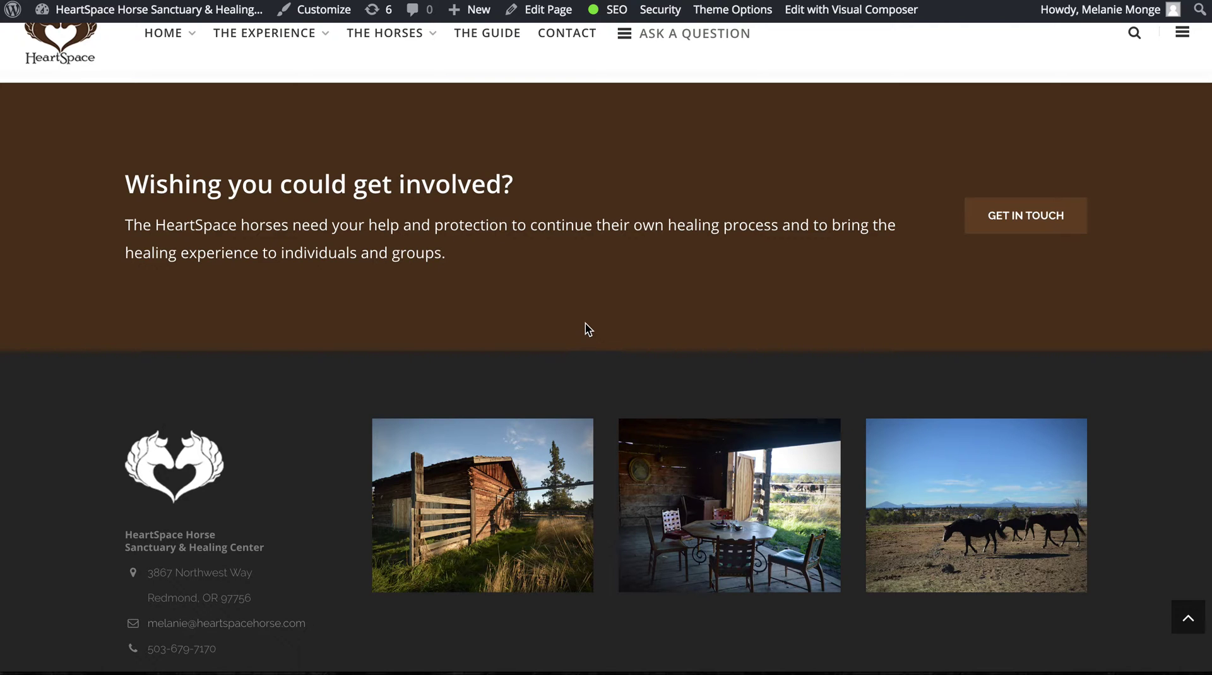
scroll(585, 324, "up", 20)
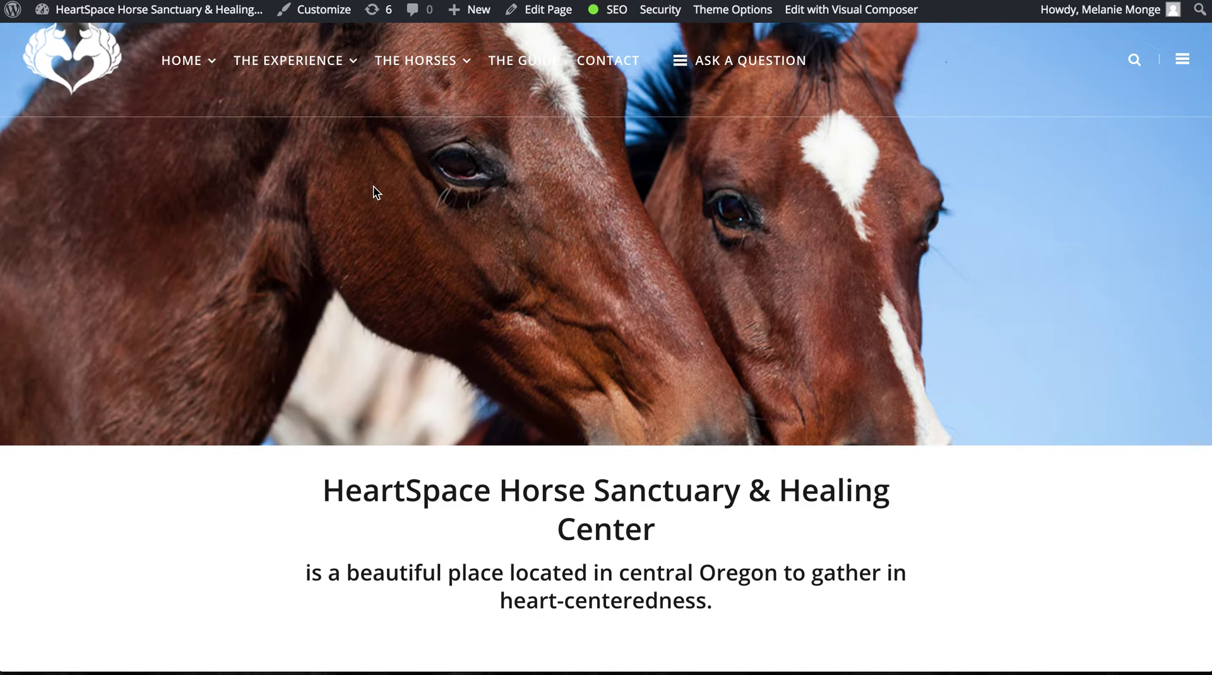
mouse_move(439, 66)
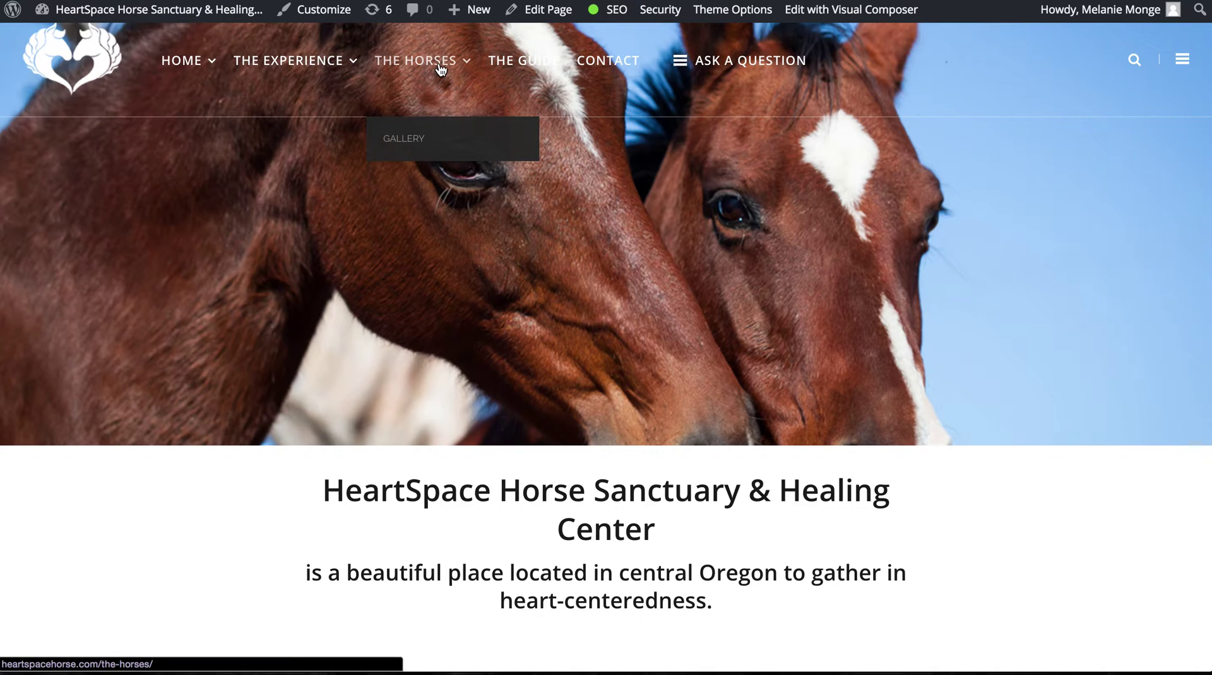
Step: Go to The Horses page and scroll through the profiles down to Slew's Golden Girl
left_click(440, 66)
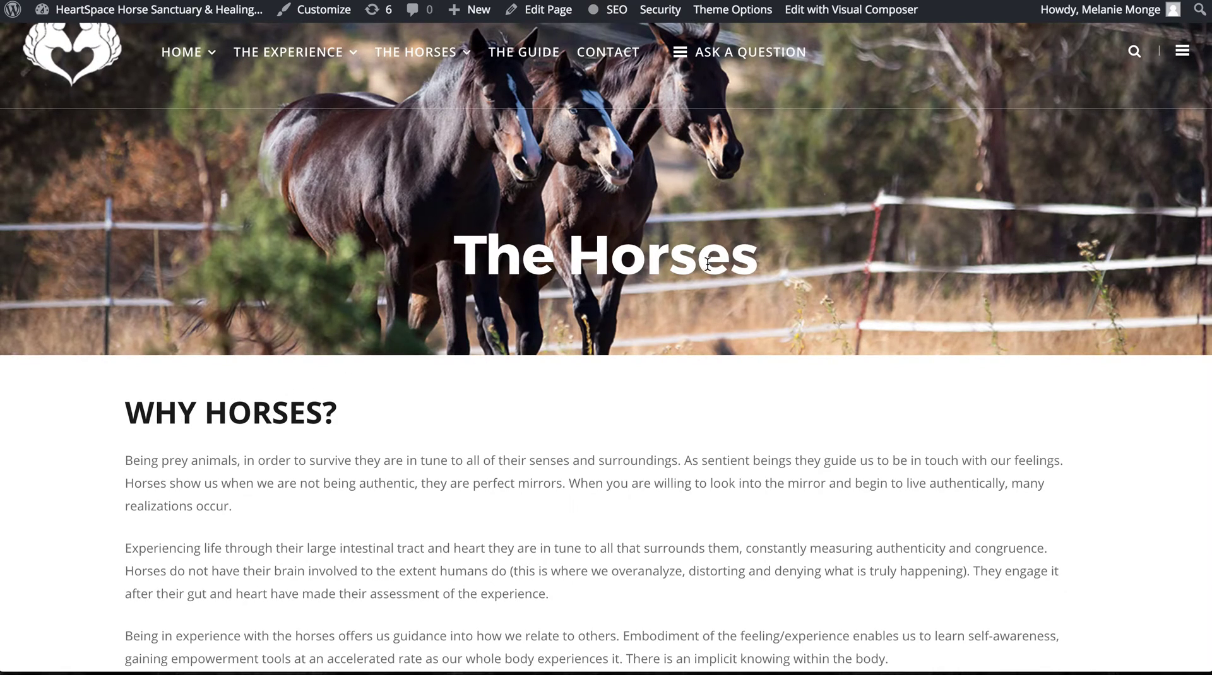
scroll(389, 444, "down", 8)
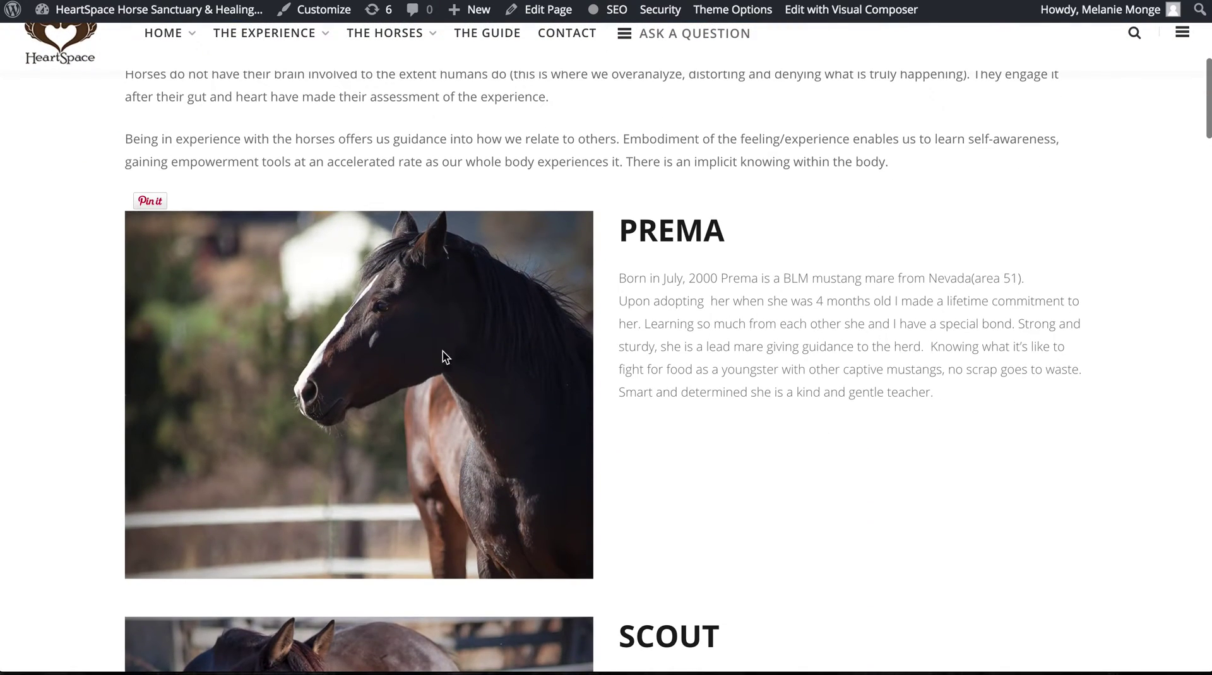
scroll(503, 321, "down", 4)
scroll(666, 322, "down", 4)
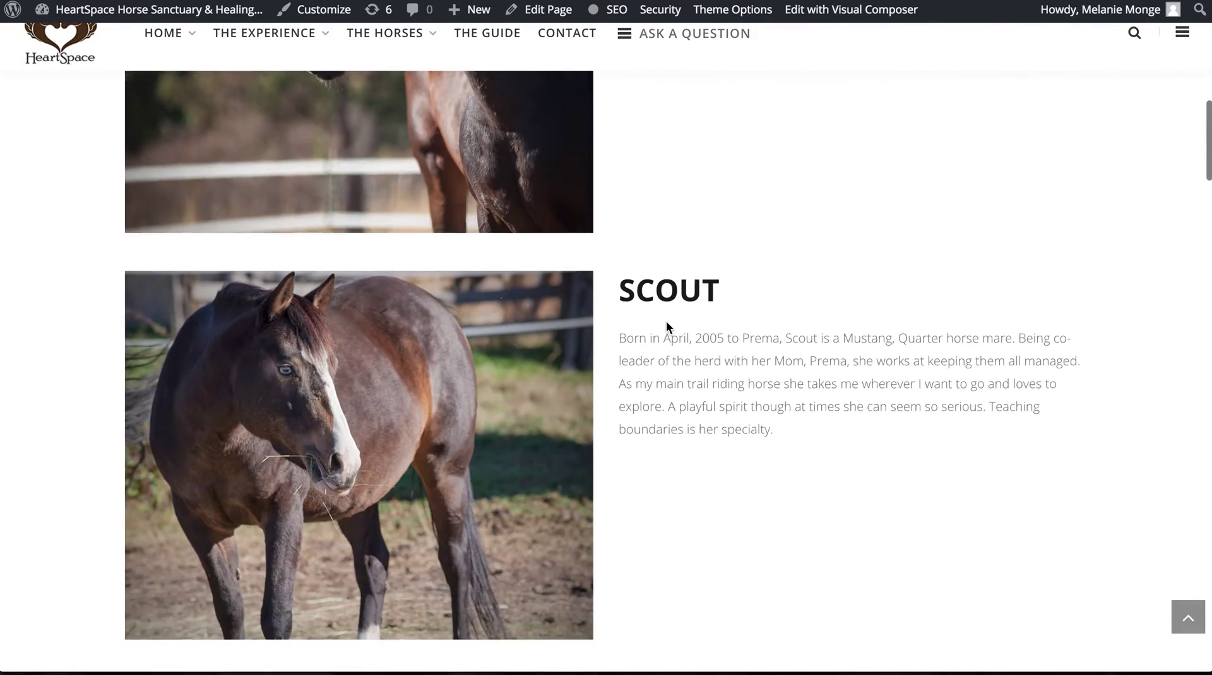
scroll(666, 322, "down", 3)
scroll(666, 323, "down", 3)
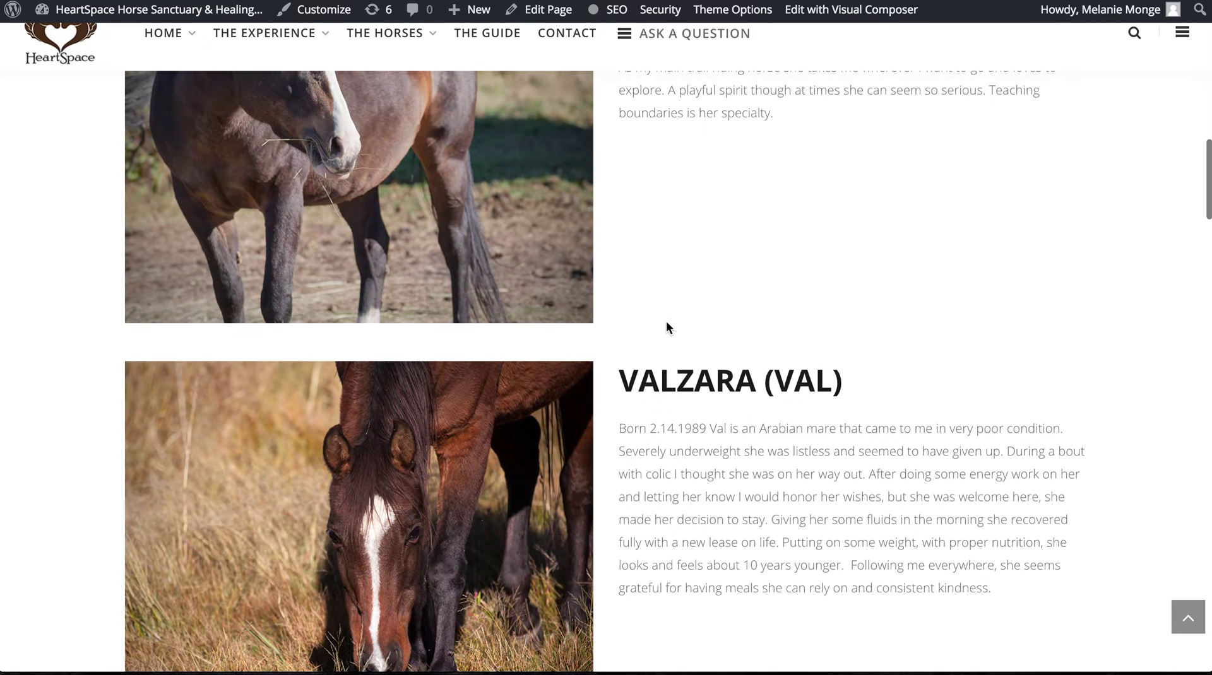
scroll(666, 323, "down", 2)
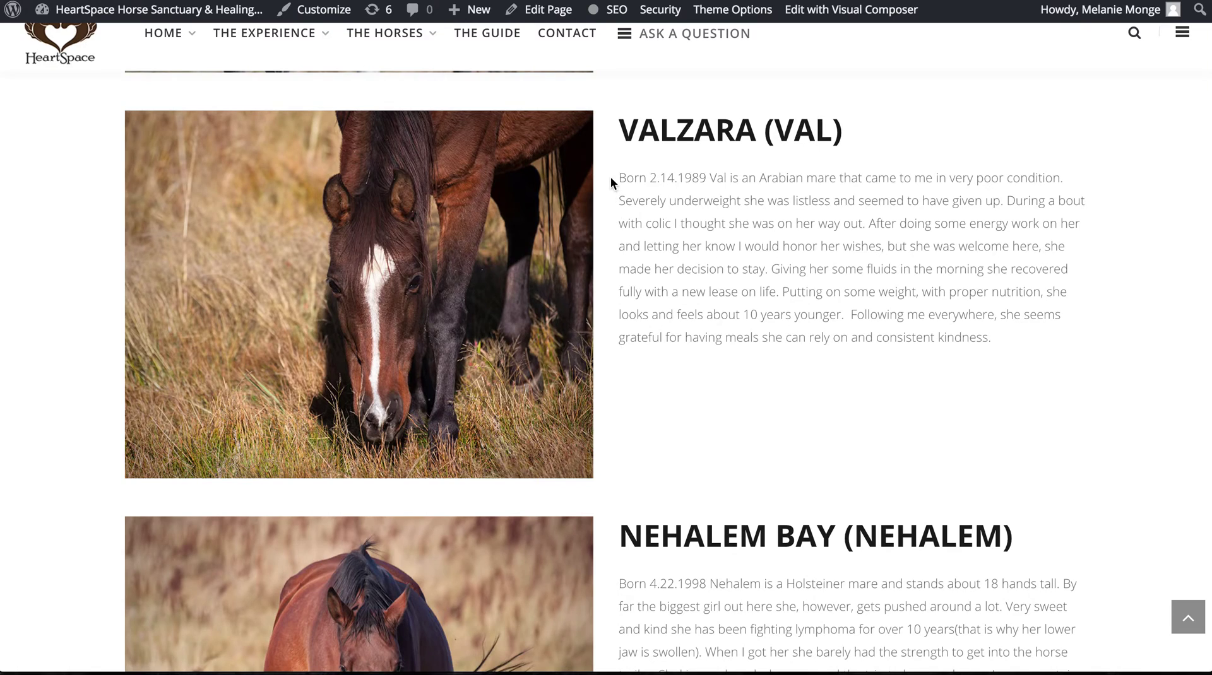
mouse_move(266, 368)
scroll(904, 344, "down", 2)
scroll(904, 344, "down", 5)
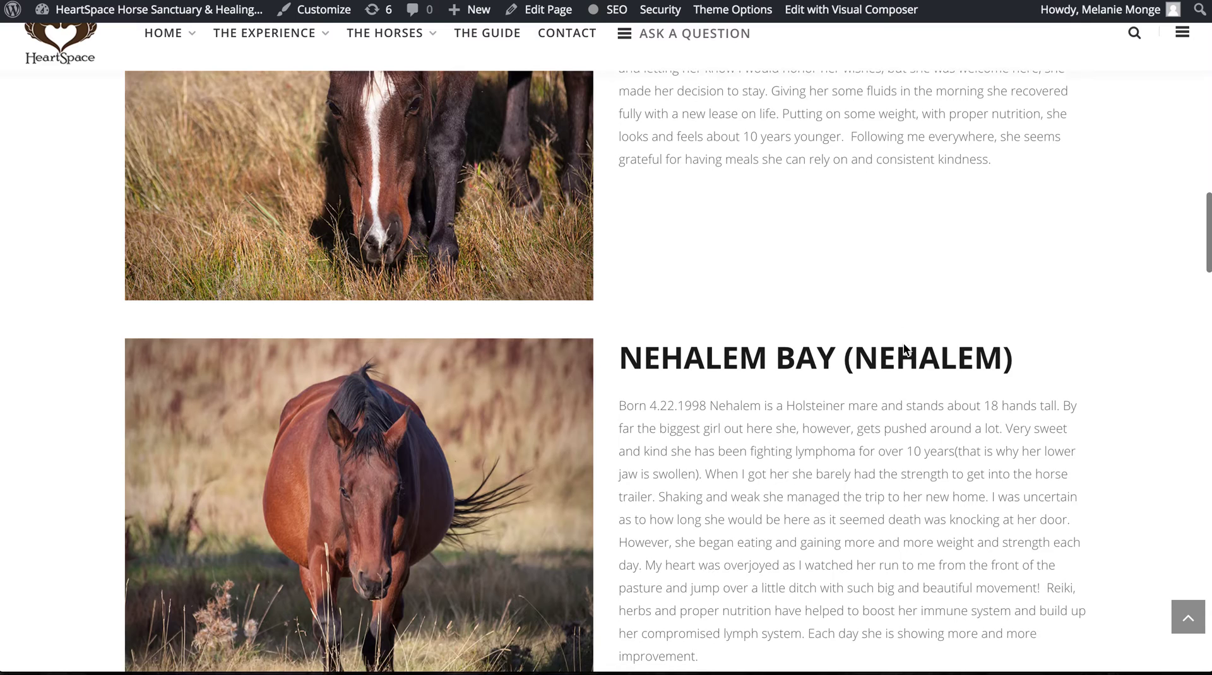
scroll(904, 344, "down", 5)
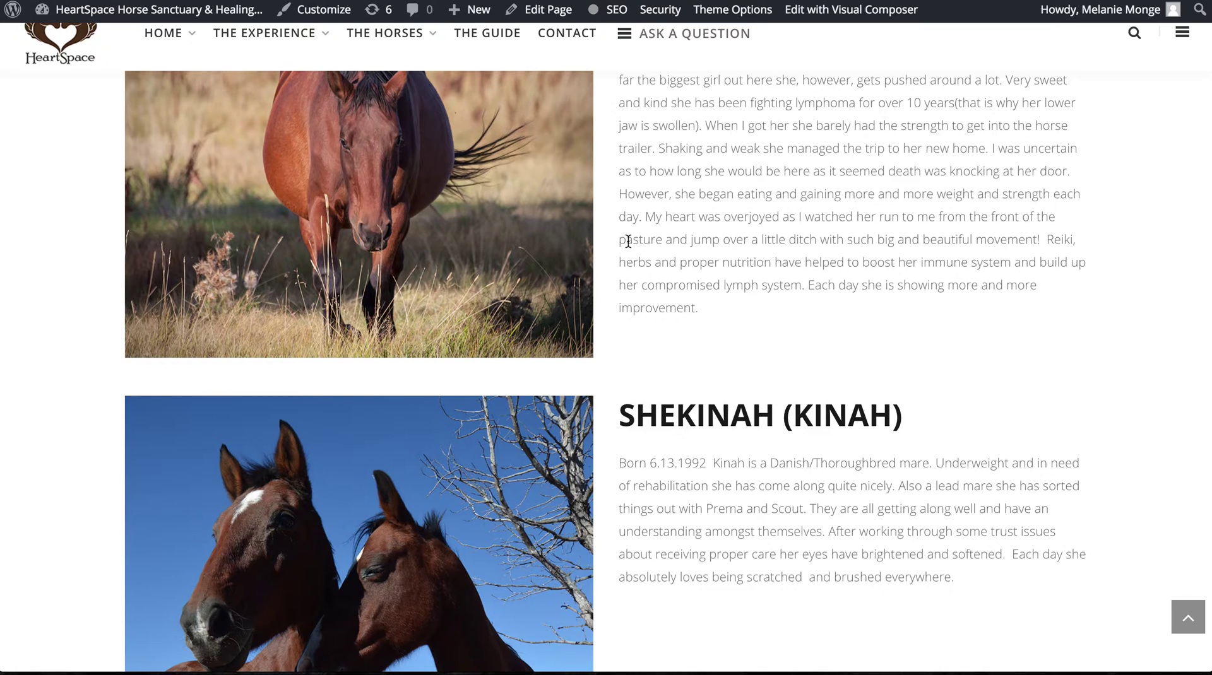
scroll(628, 241, "down", 6)
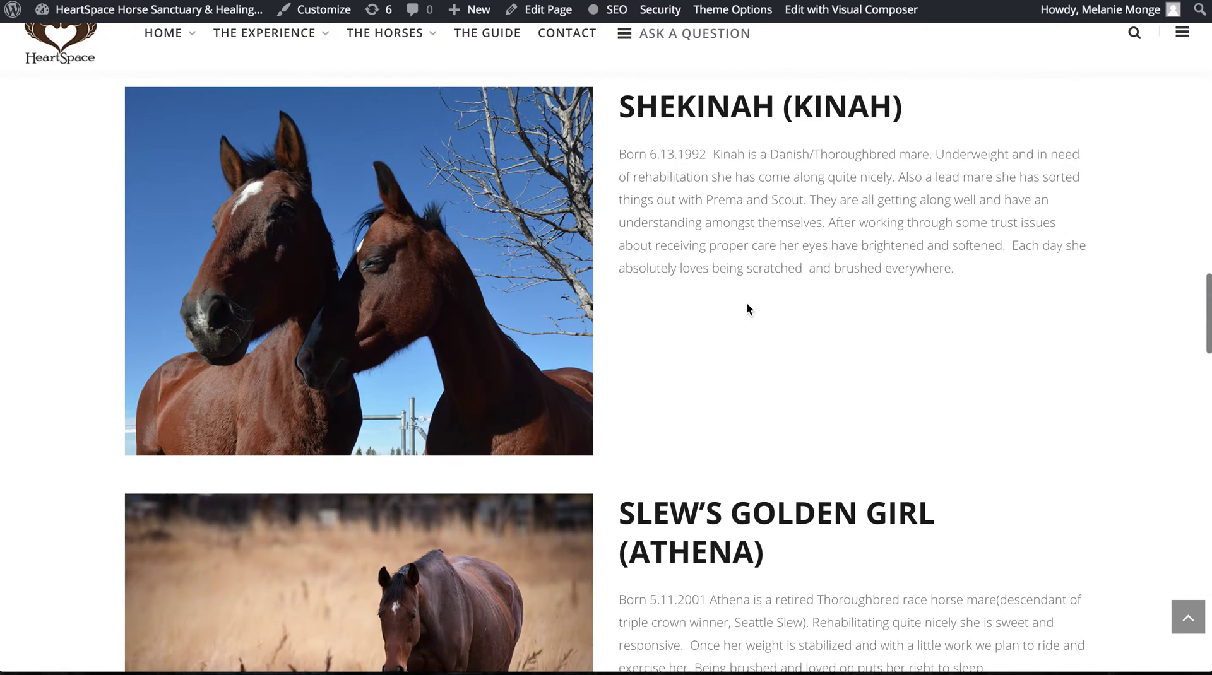
scroll(747, 309, "down", 2)
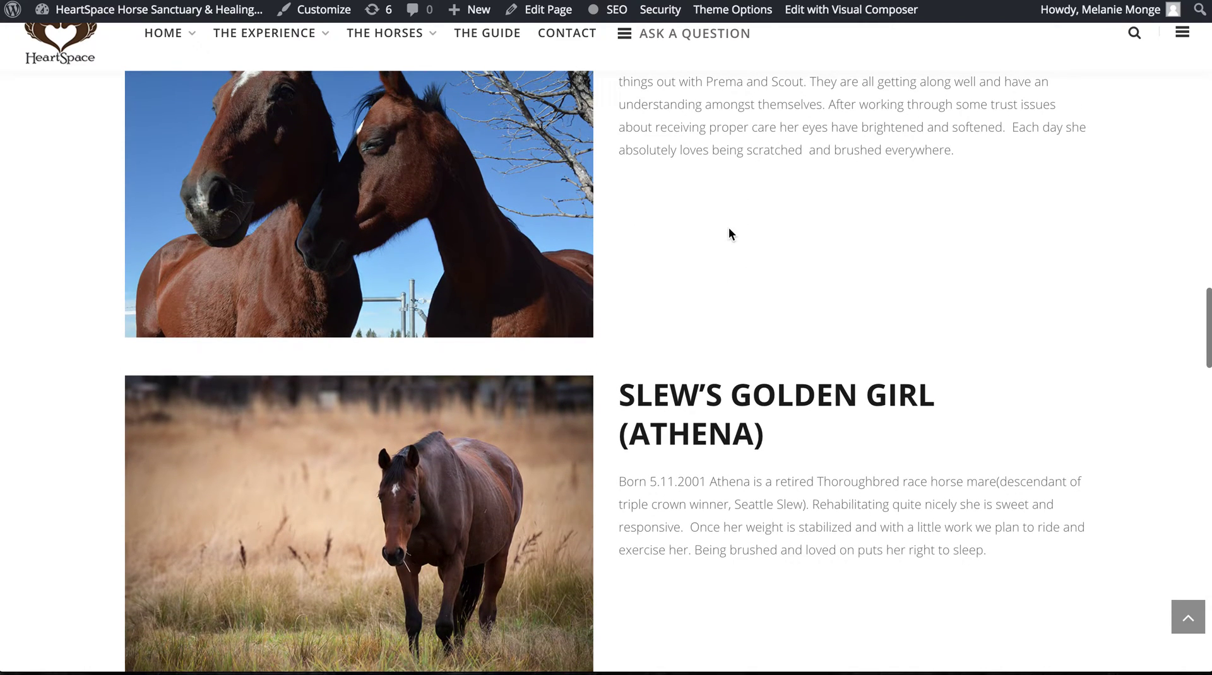
Step: Load The Horses page in Visual Composer's front-end editor and scroll down to Scout
left_click(836, 19)
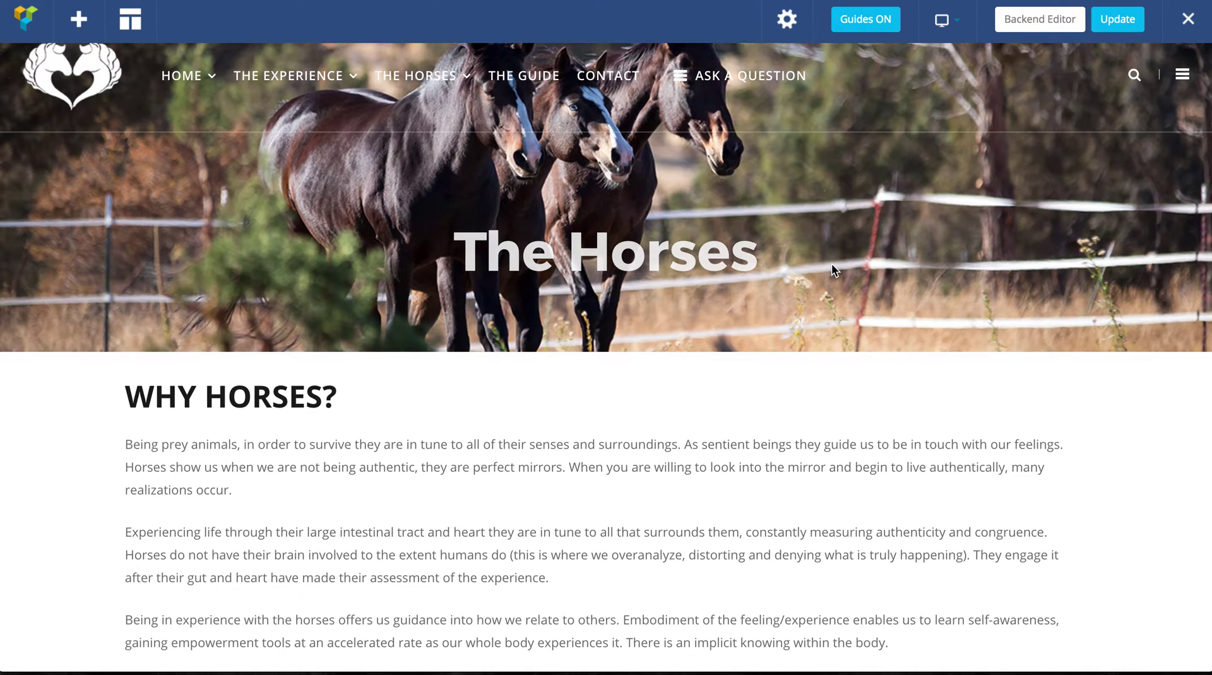
scroll(831, 263, "down", 6)
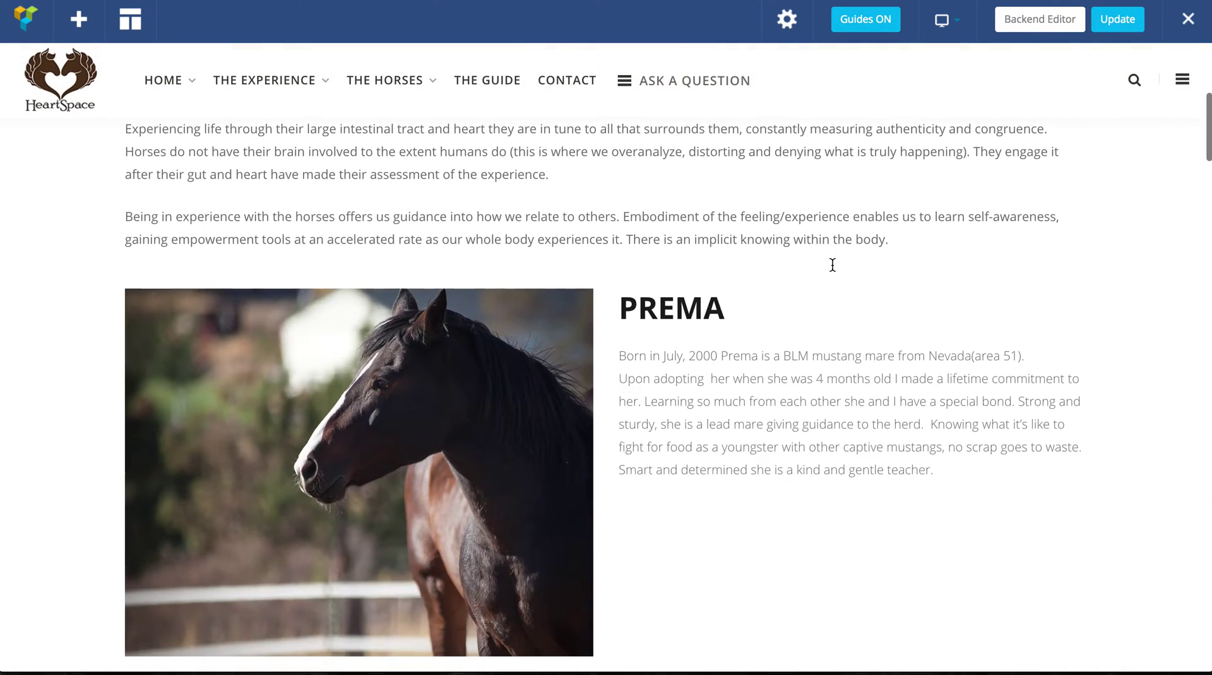
scroll(832, 265, "down", 6)
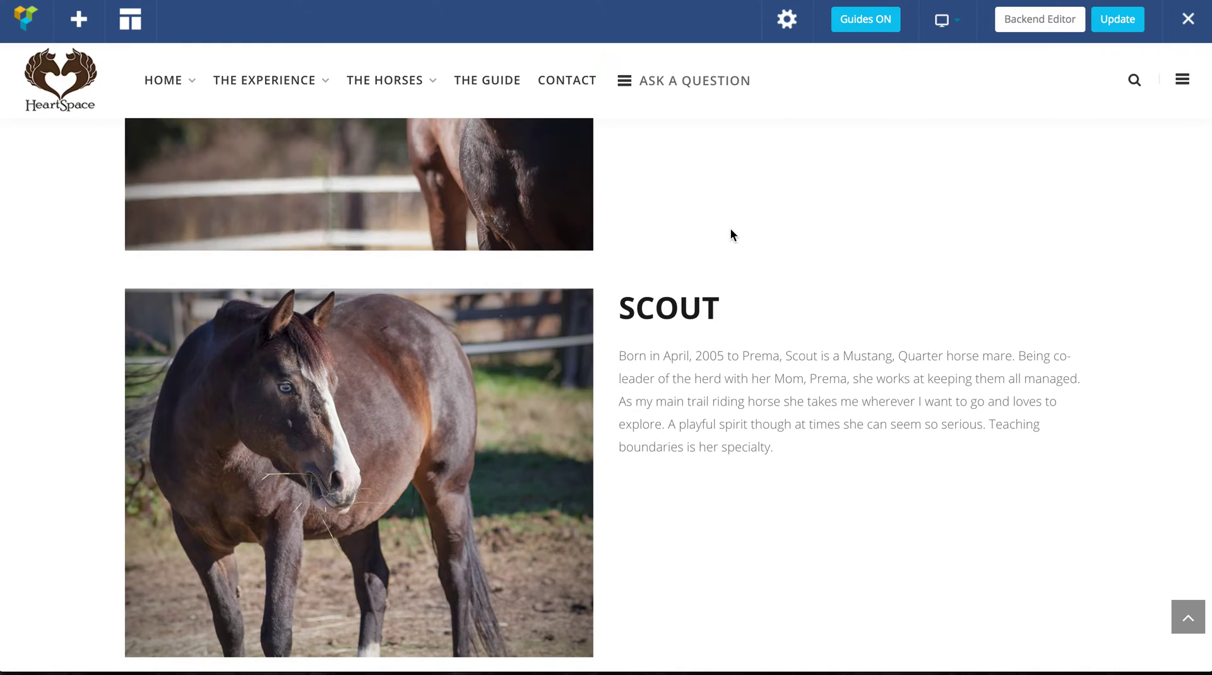
mouse_move(472, 363)
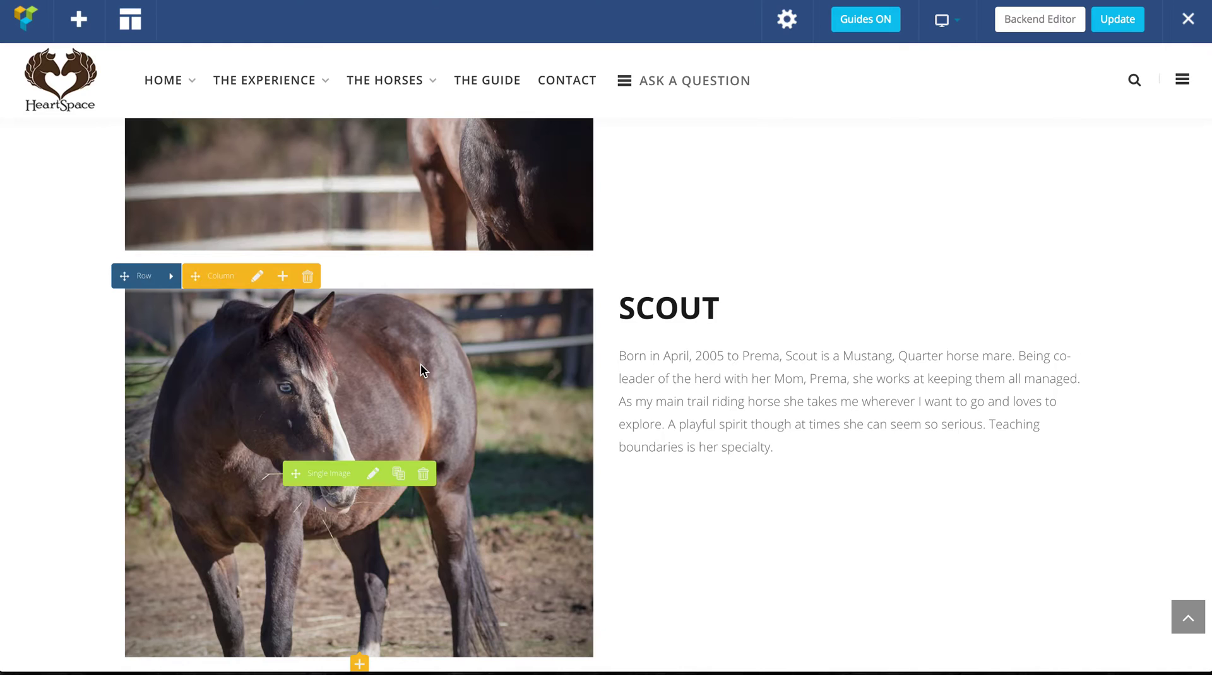
mouse_move(769, 342)
scroll(458, 394, "down", 1)
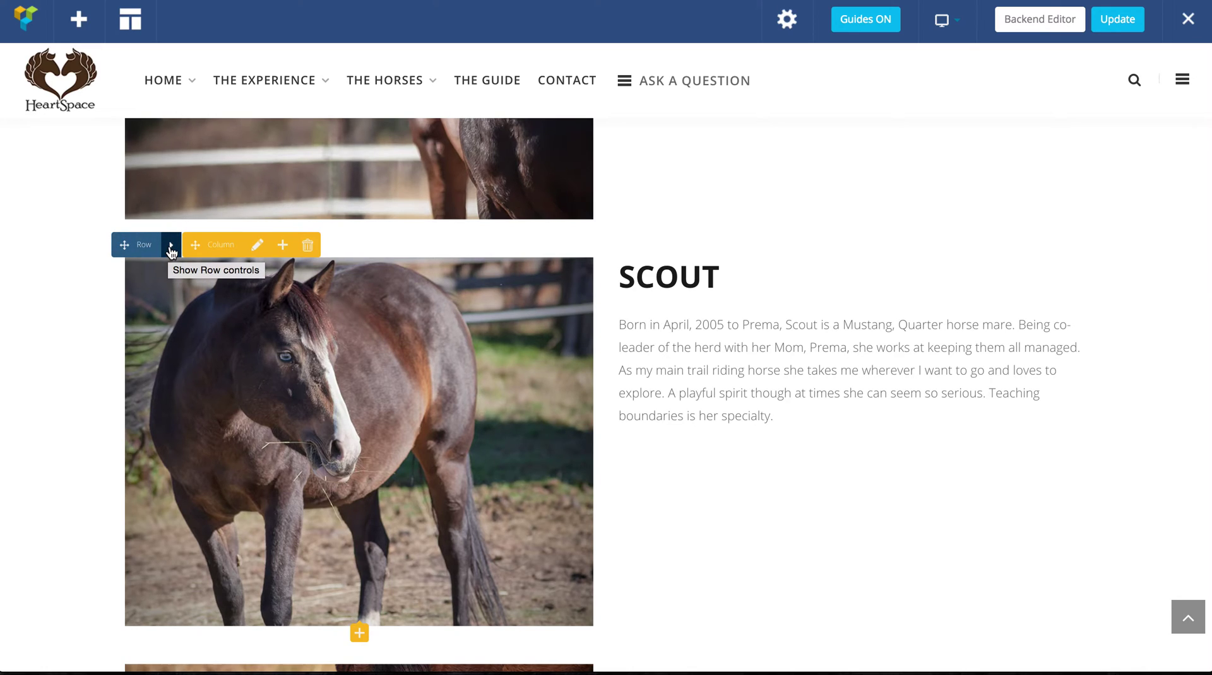
Step: Clone the Scout row and scroll down to check the copy above Valzara
left_click(171, 250)
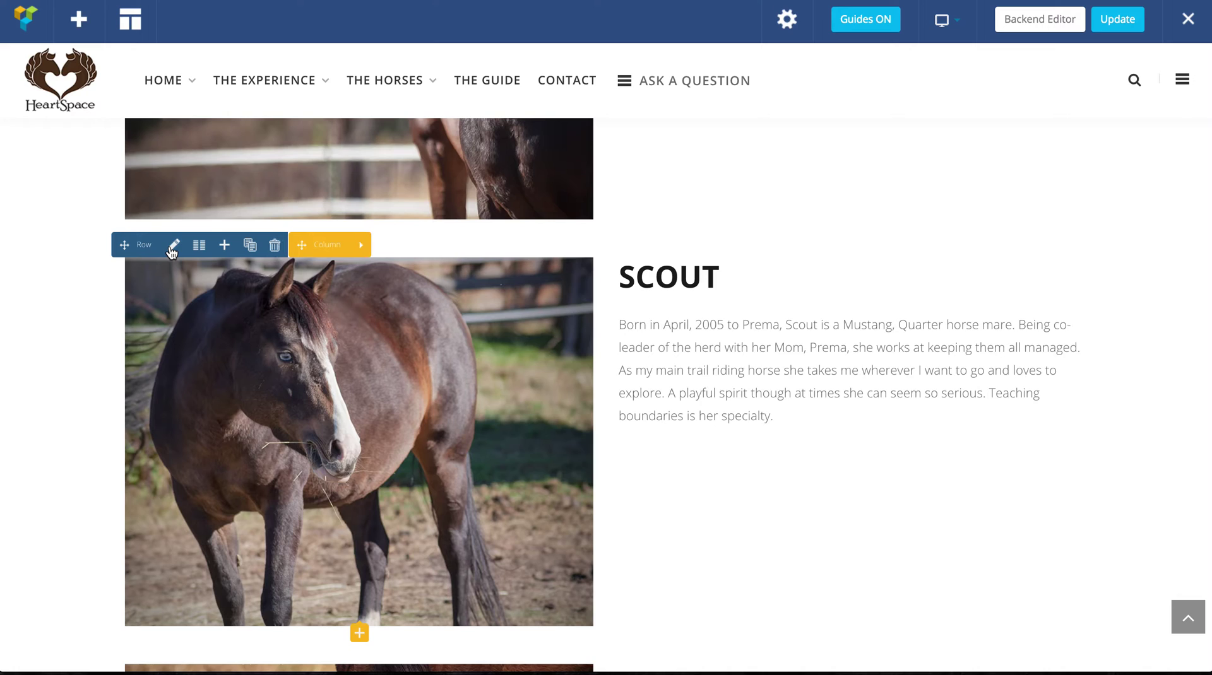
left_click(250, 246)
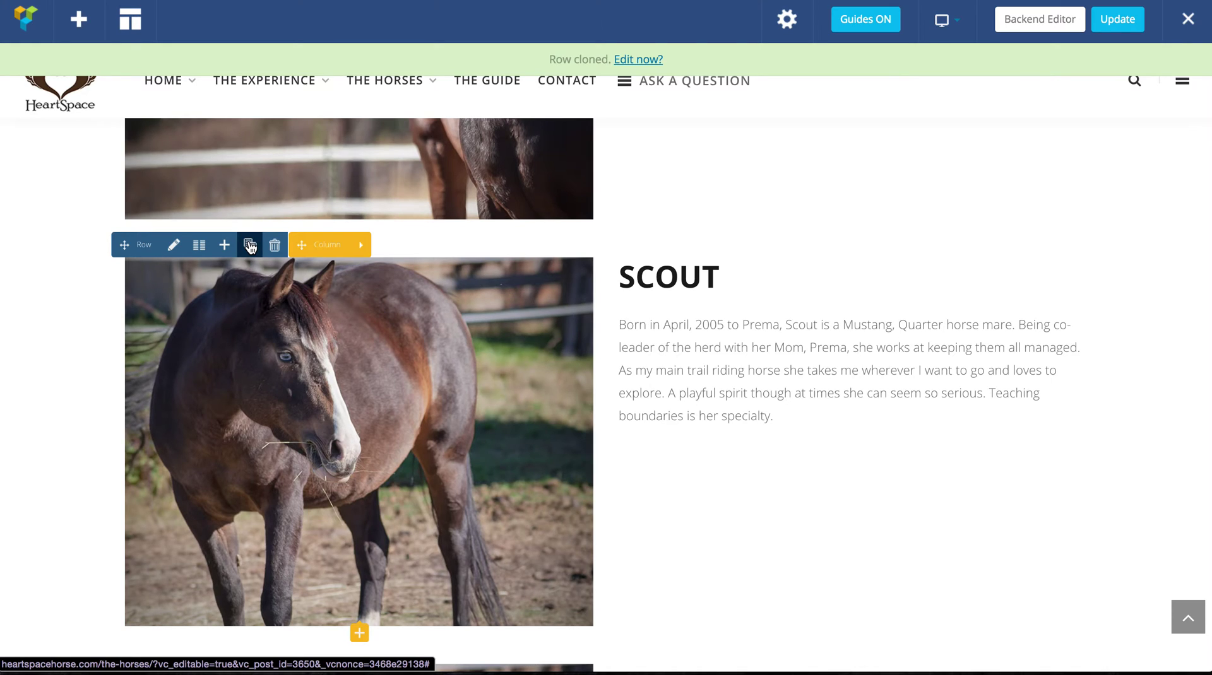
scroll(281, 343, "down", 1)
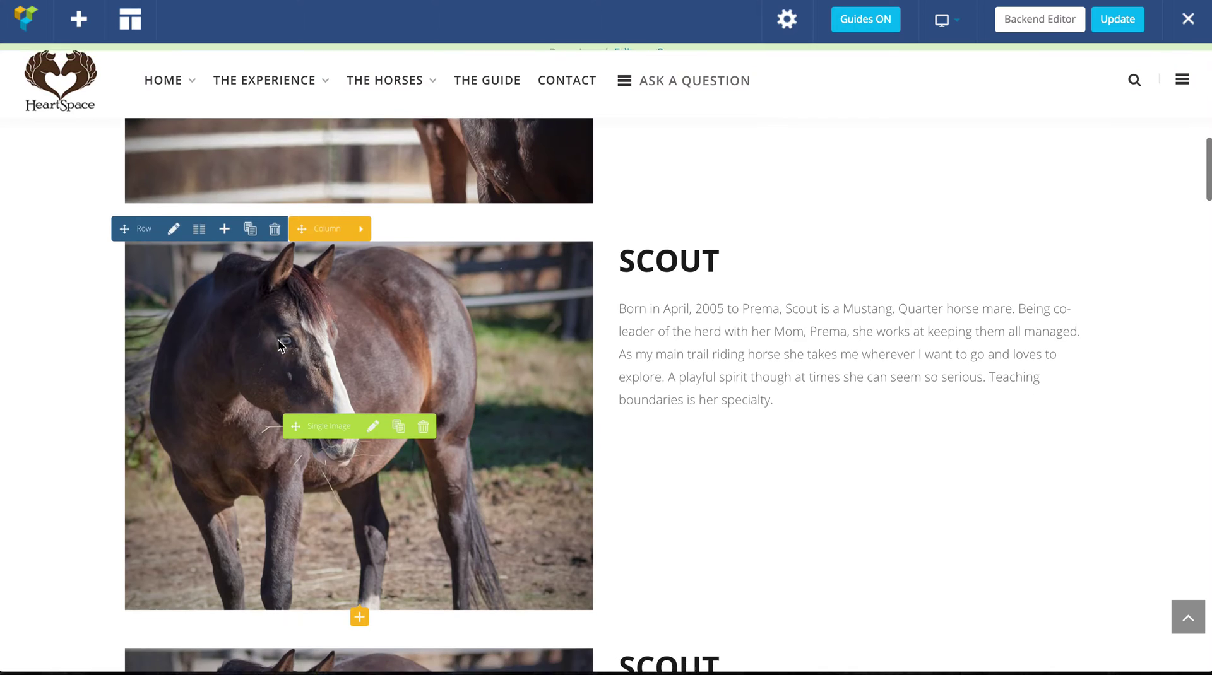
scroll(277, 341, "down", 3)
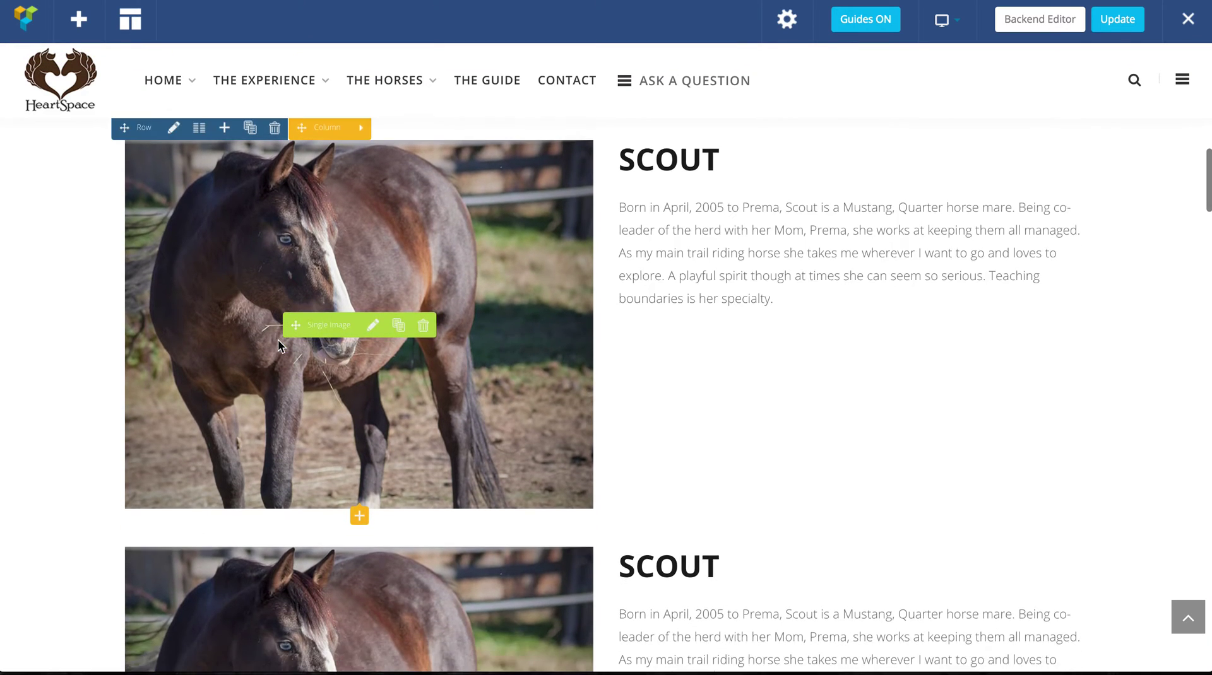
scroll(278, 344, "down", 1)
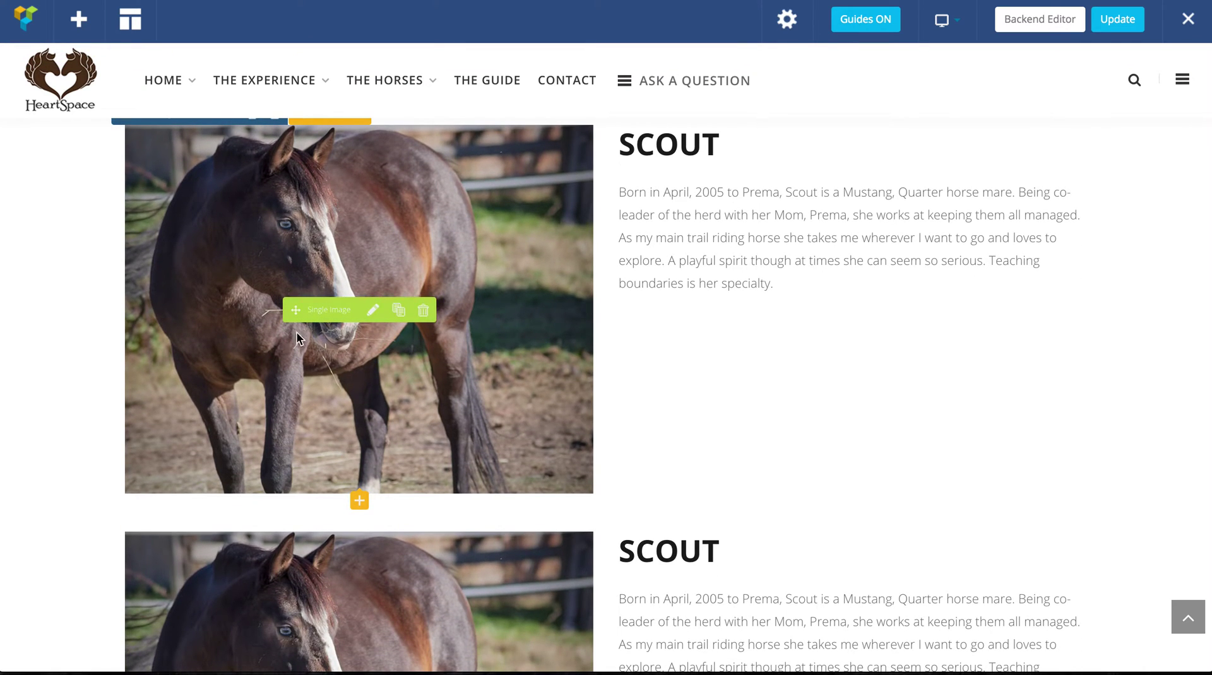
scroll(794, 410, "down", 3)
scroll(795, 414, "down", 5)
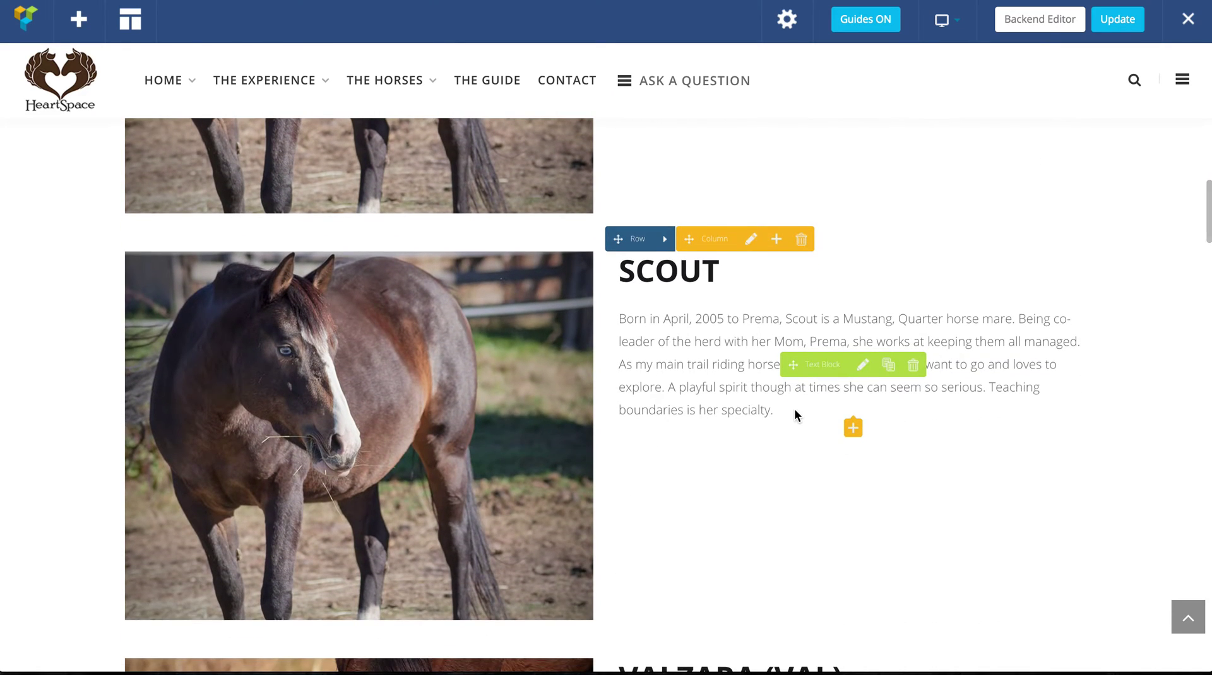
scroll(795, 413, "down", 2)
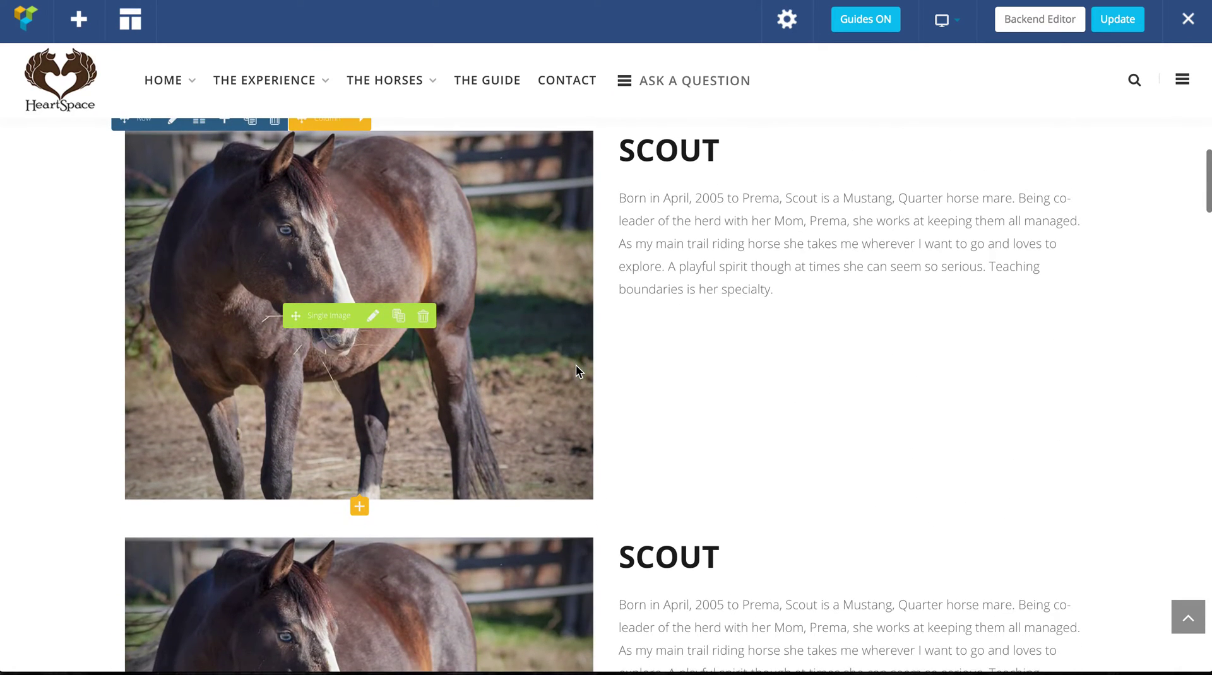
scroll(576, 365, "down", 5)
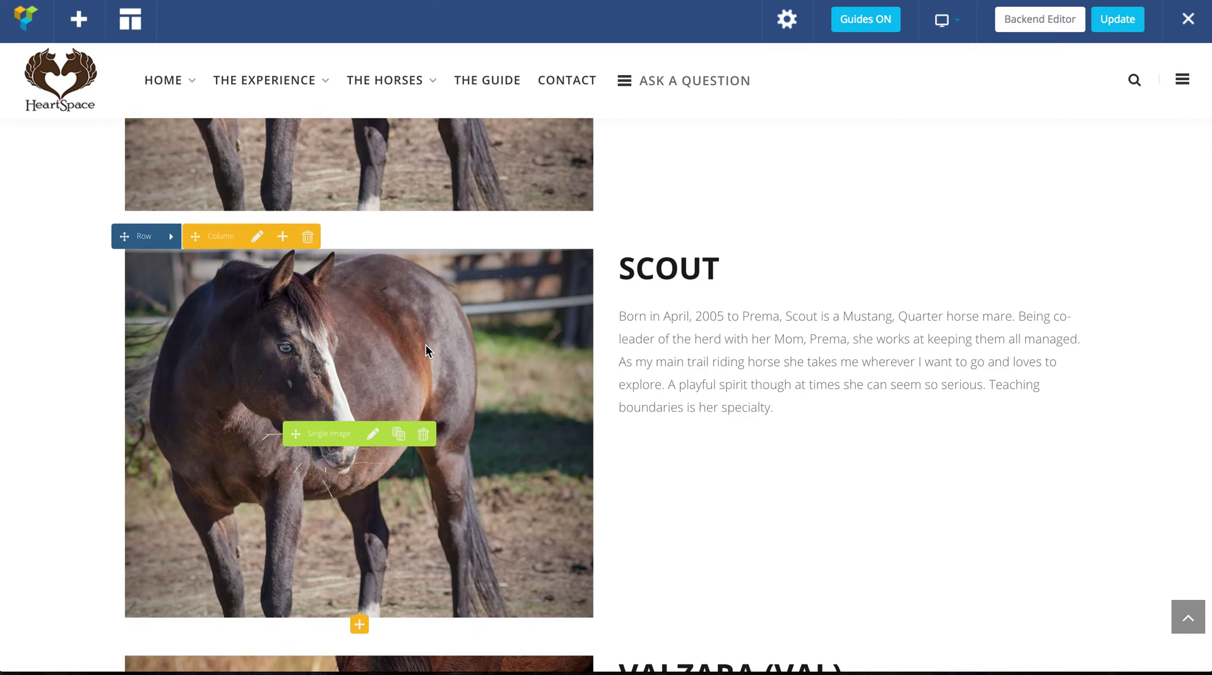
left_click(374, 434)
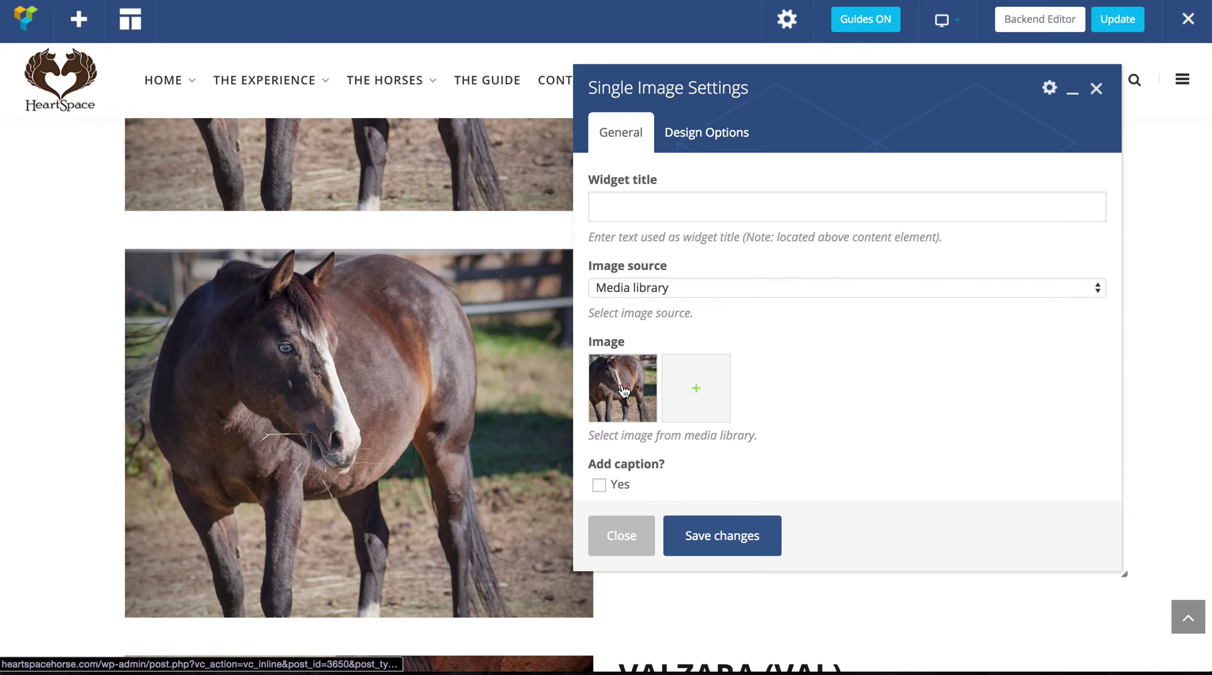
left_click(623, 392)
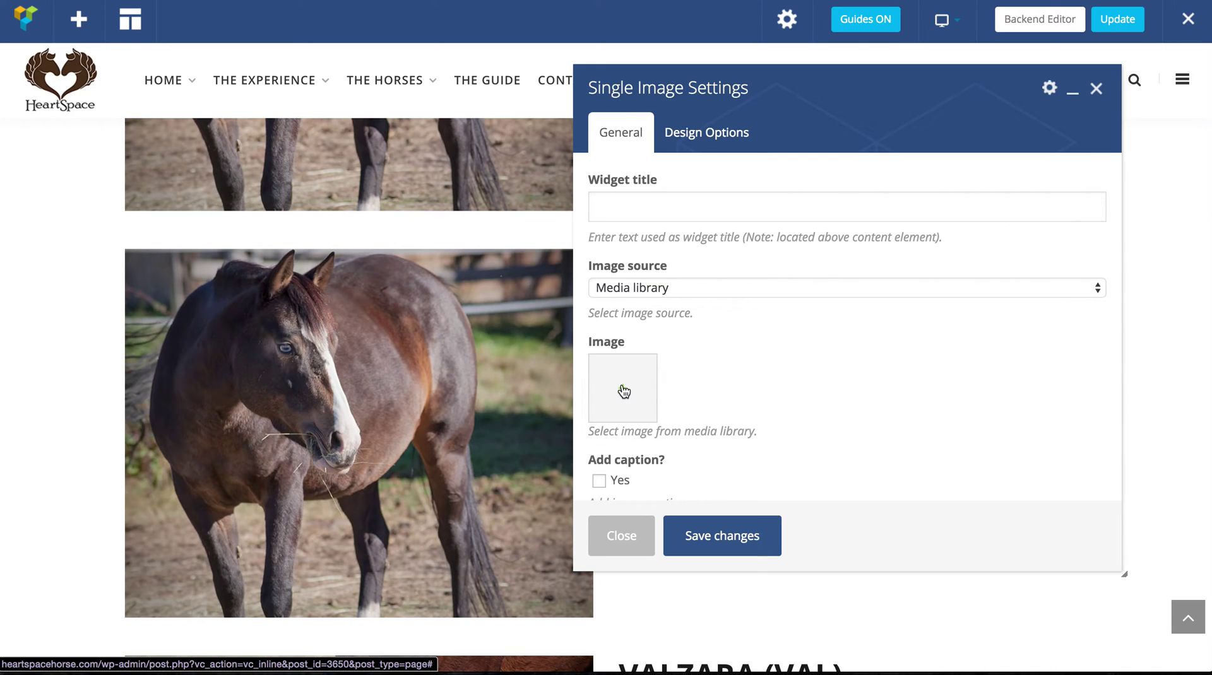
left_click(623, 391)
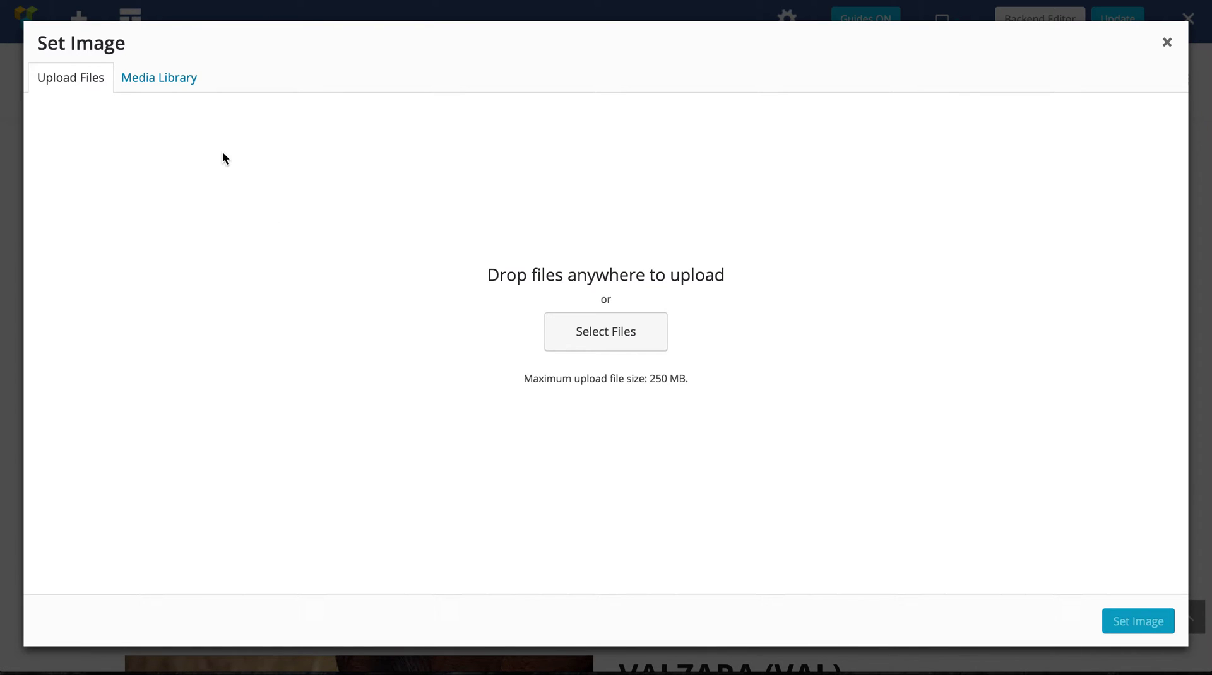
left_click(175, 81)
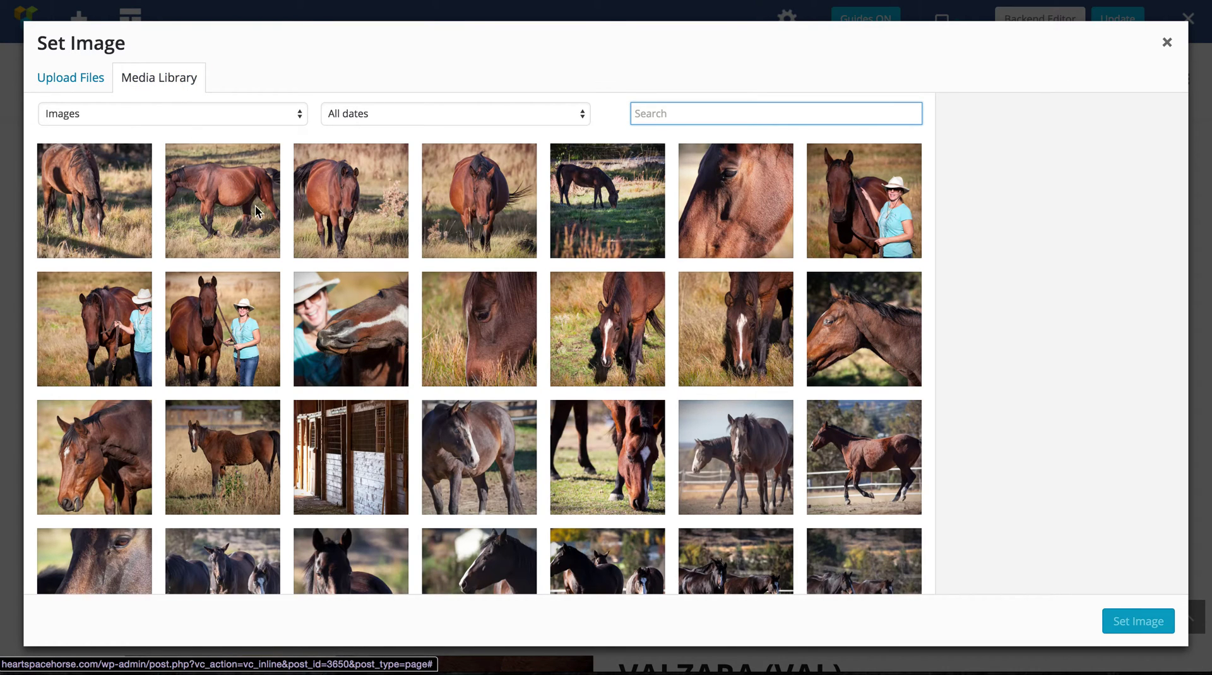
left_click(256, 212)
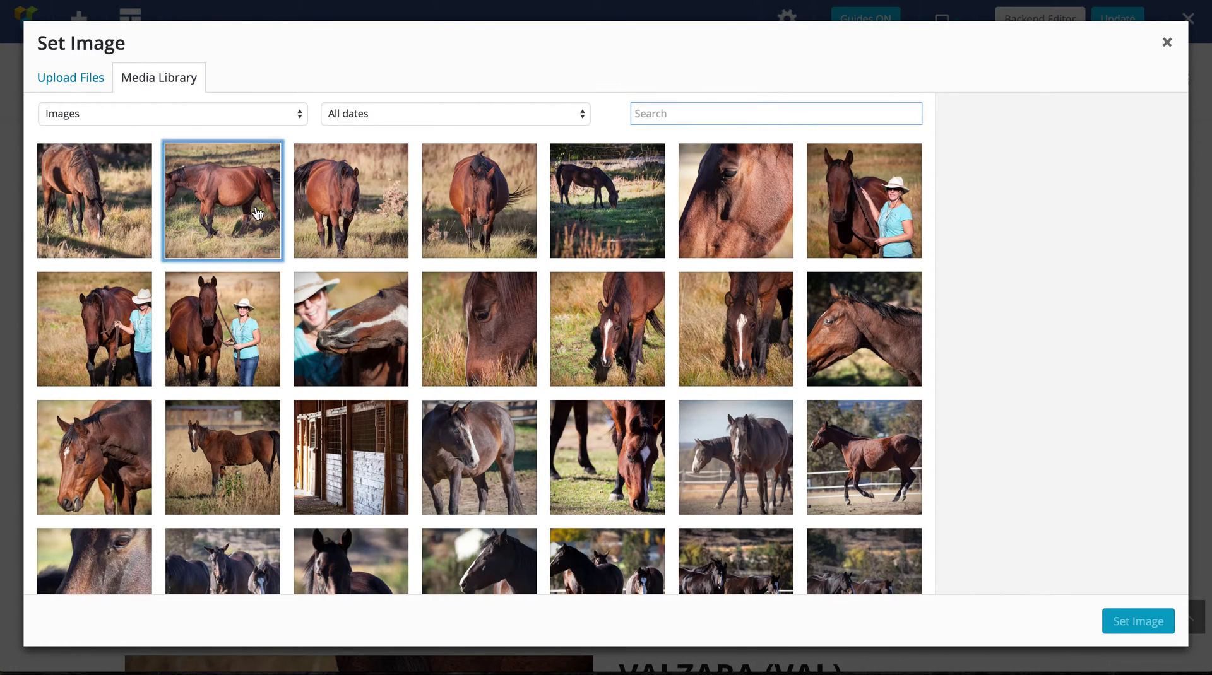
left_click(83, 87)
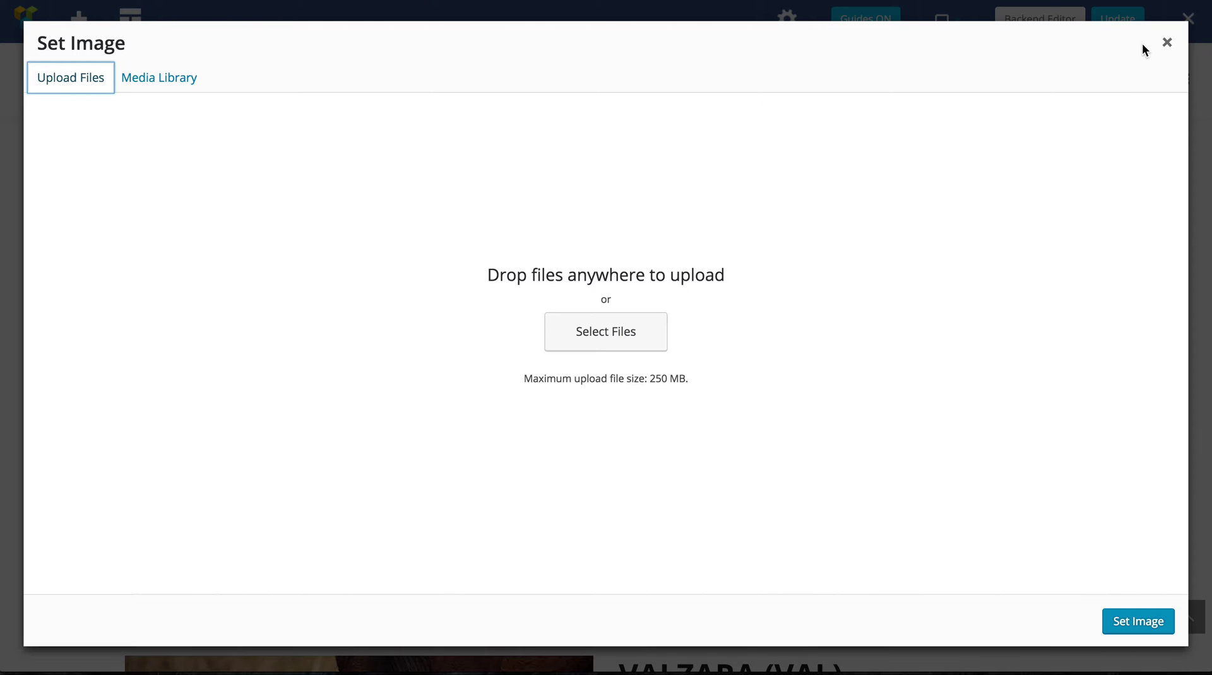
left_click(1166, 42)
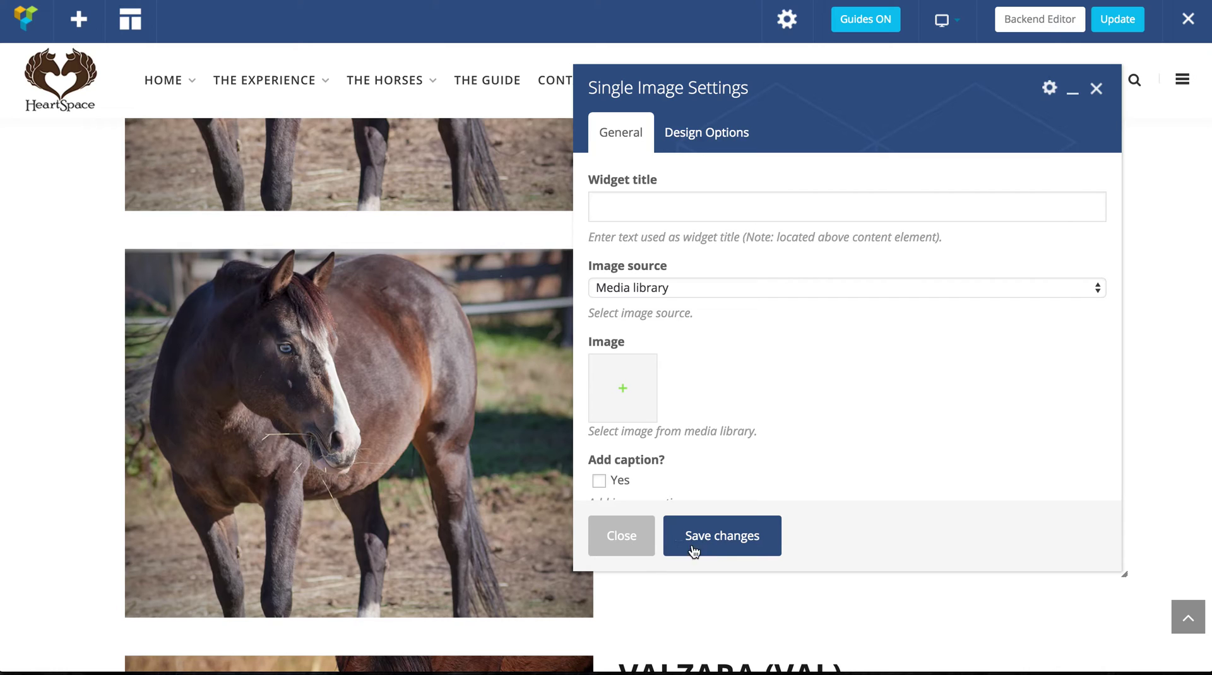
left_click(622, 536)
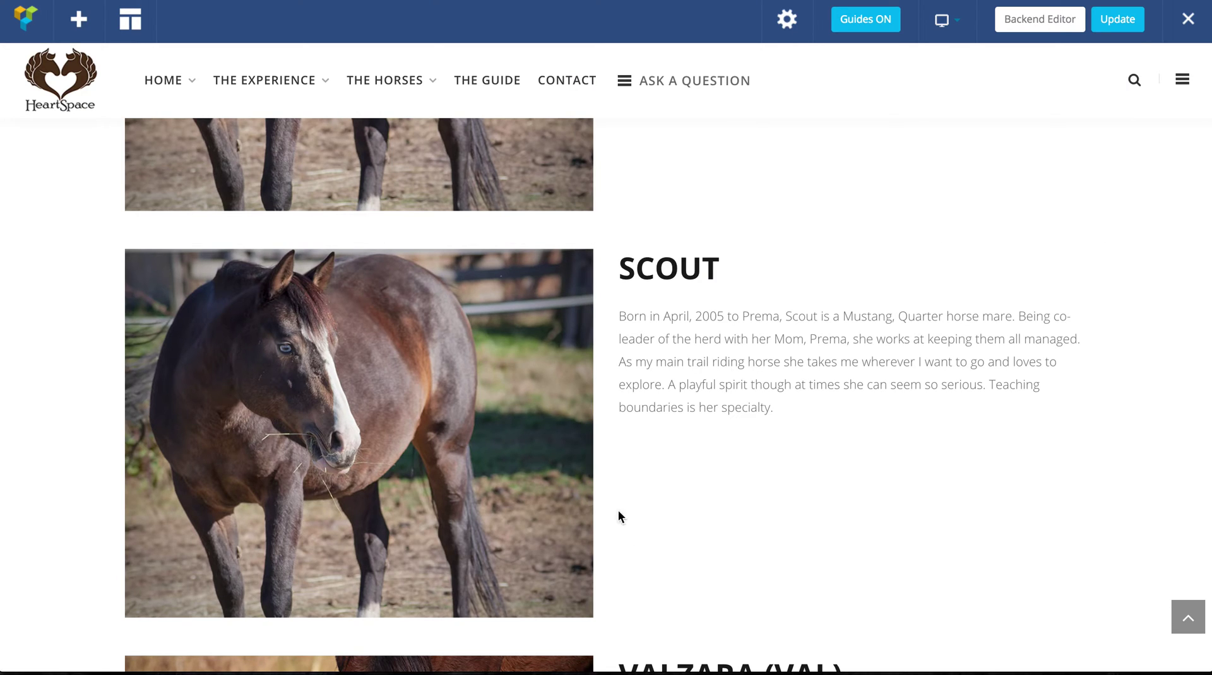
mouse_move(683, 278)
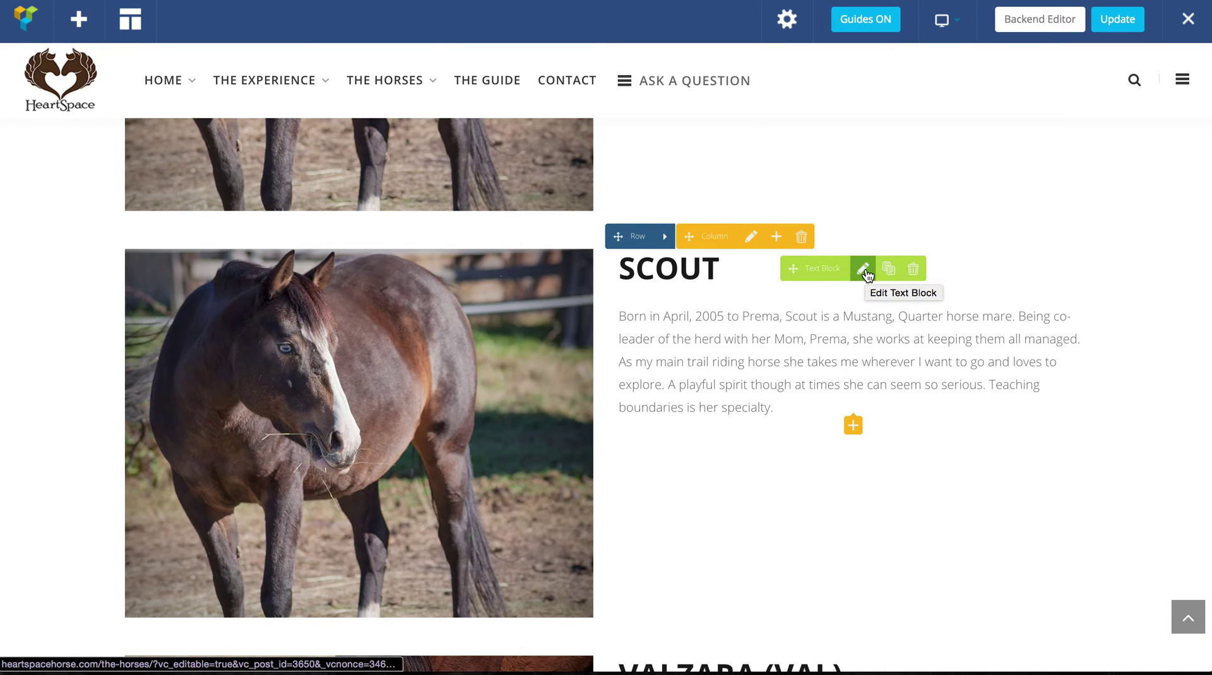
left_click(863, 269)
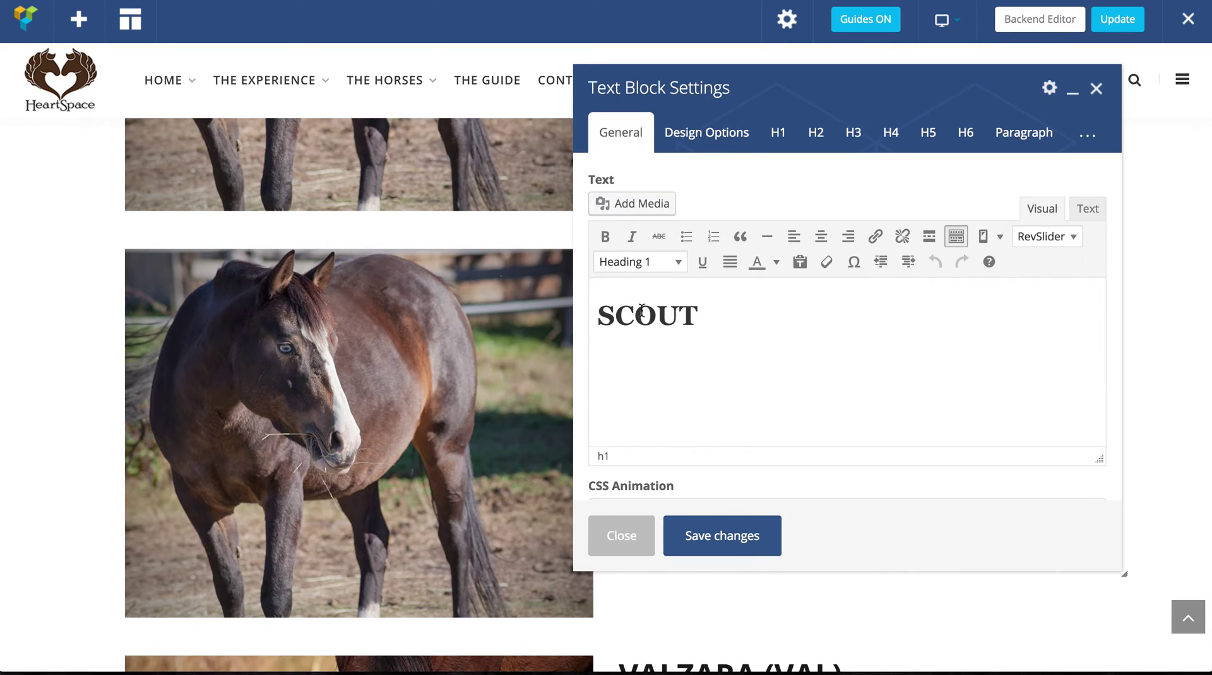
double_click(641, 310)
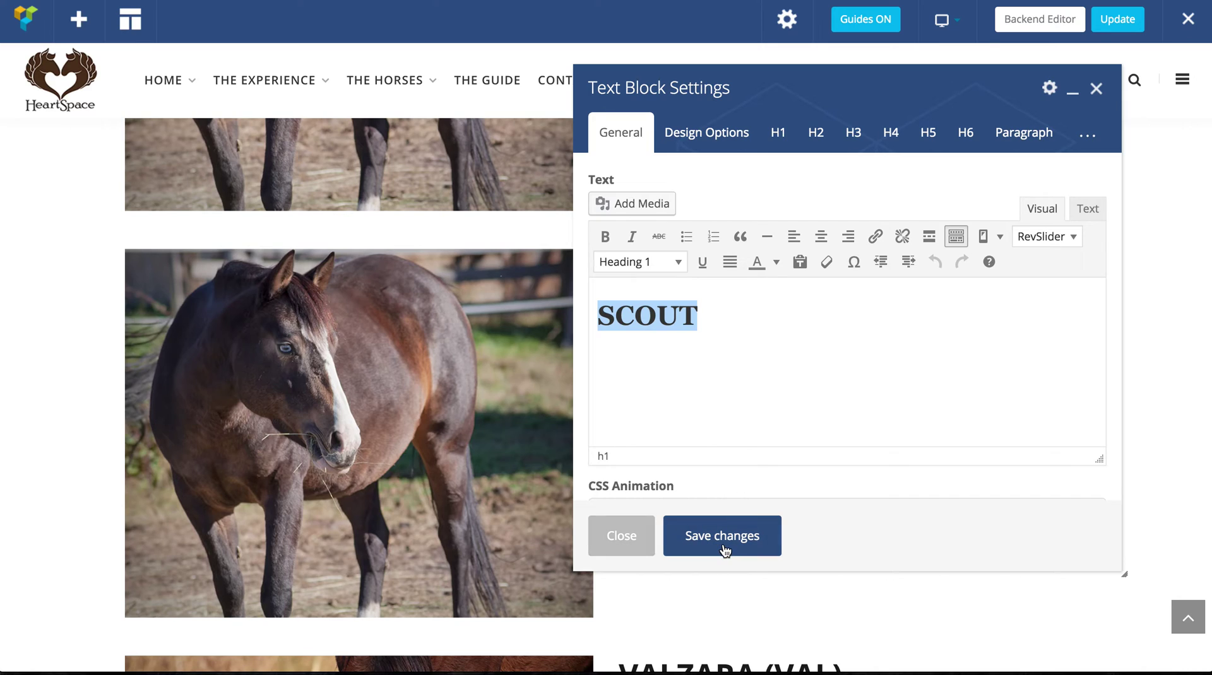
left_click(638, 543)
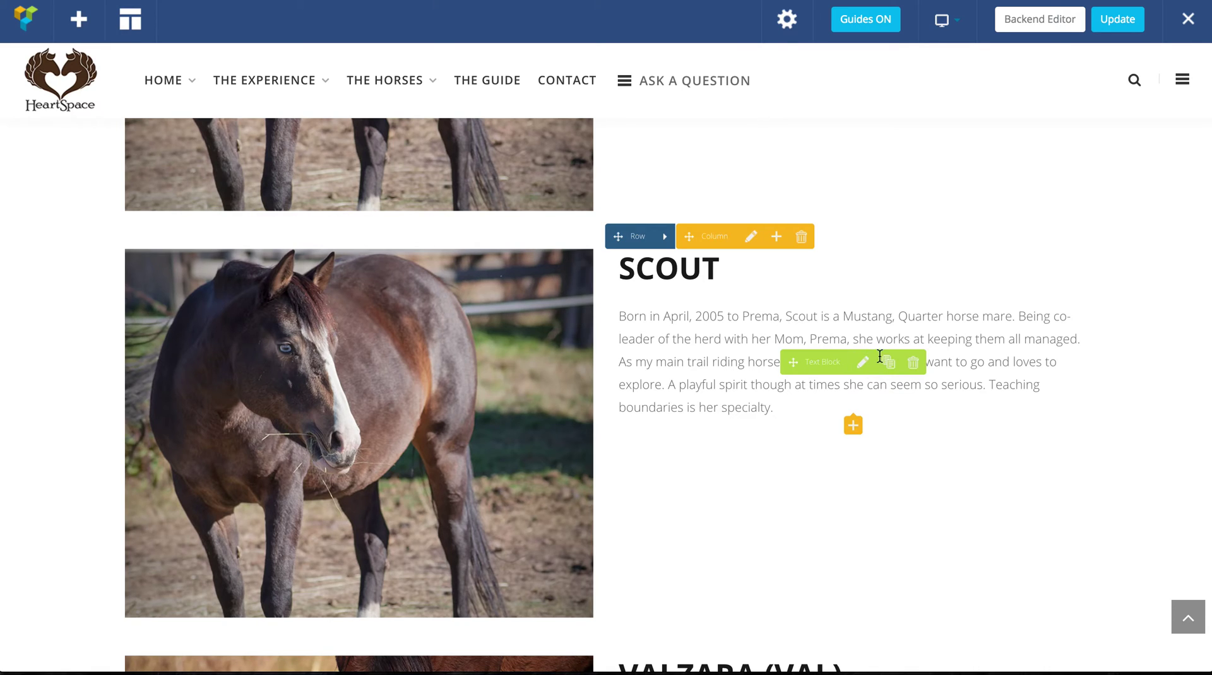
left_click(862, 361)
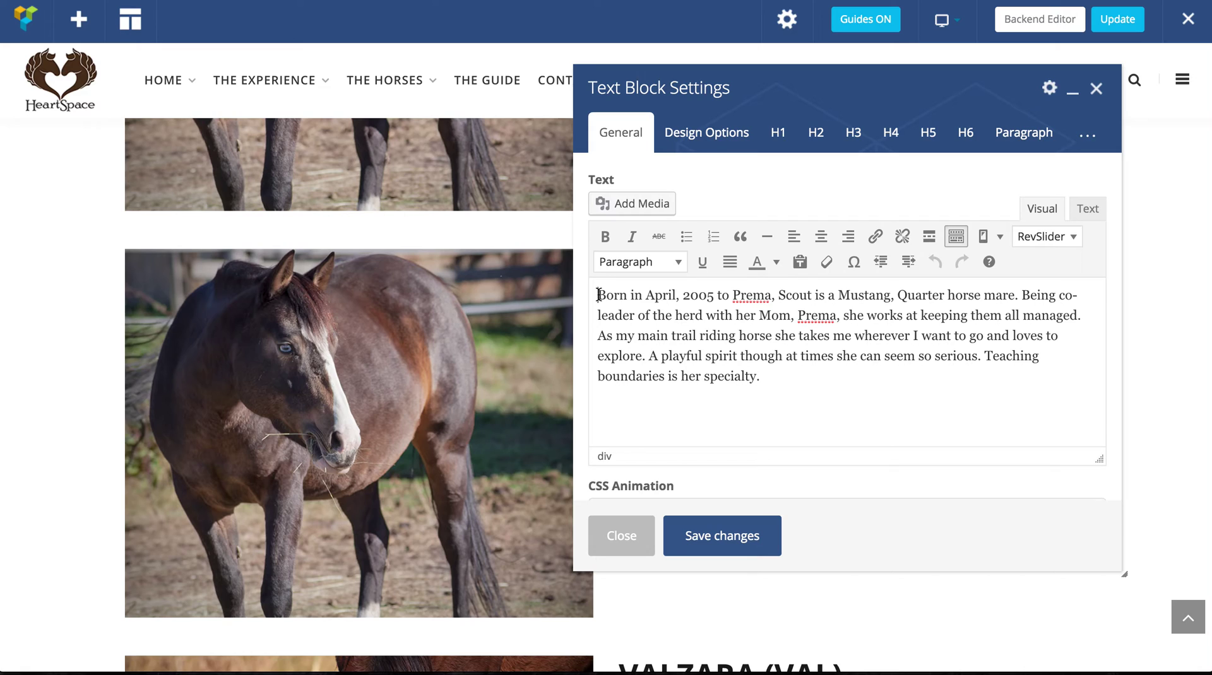
left_click_drag(597, 295, 762, 372)
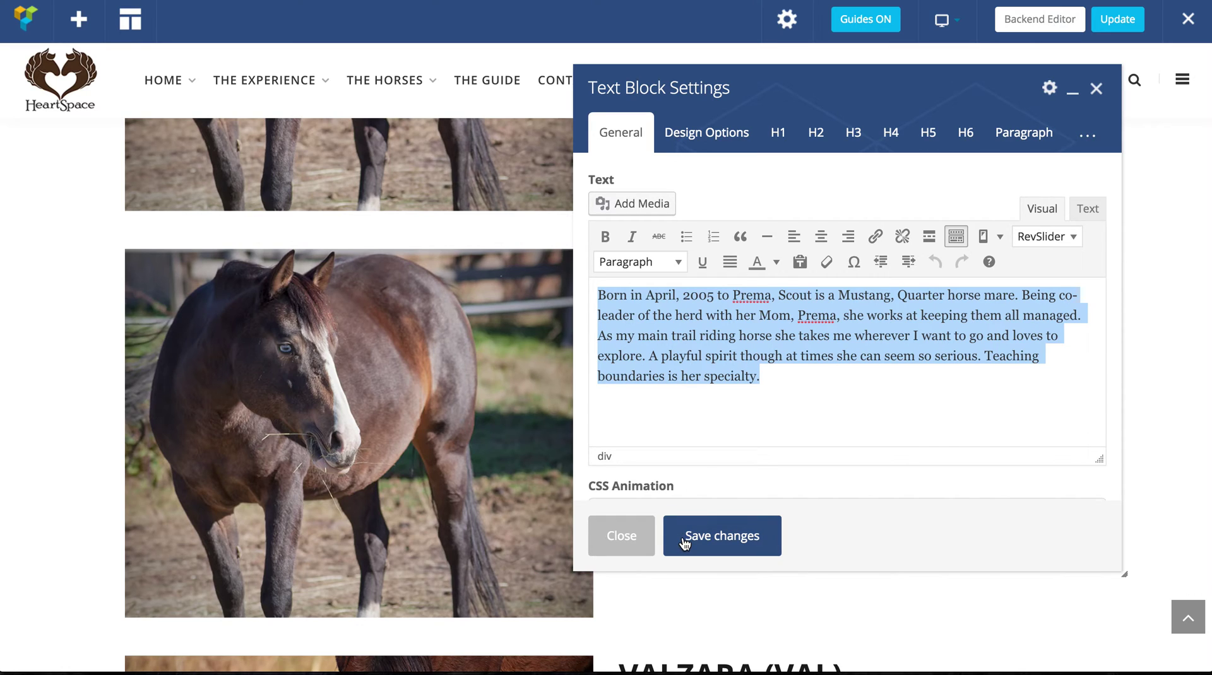
left_click(622, 535)
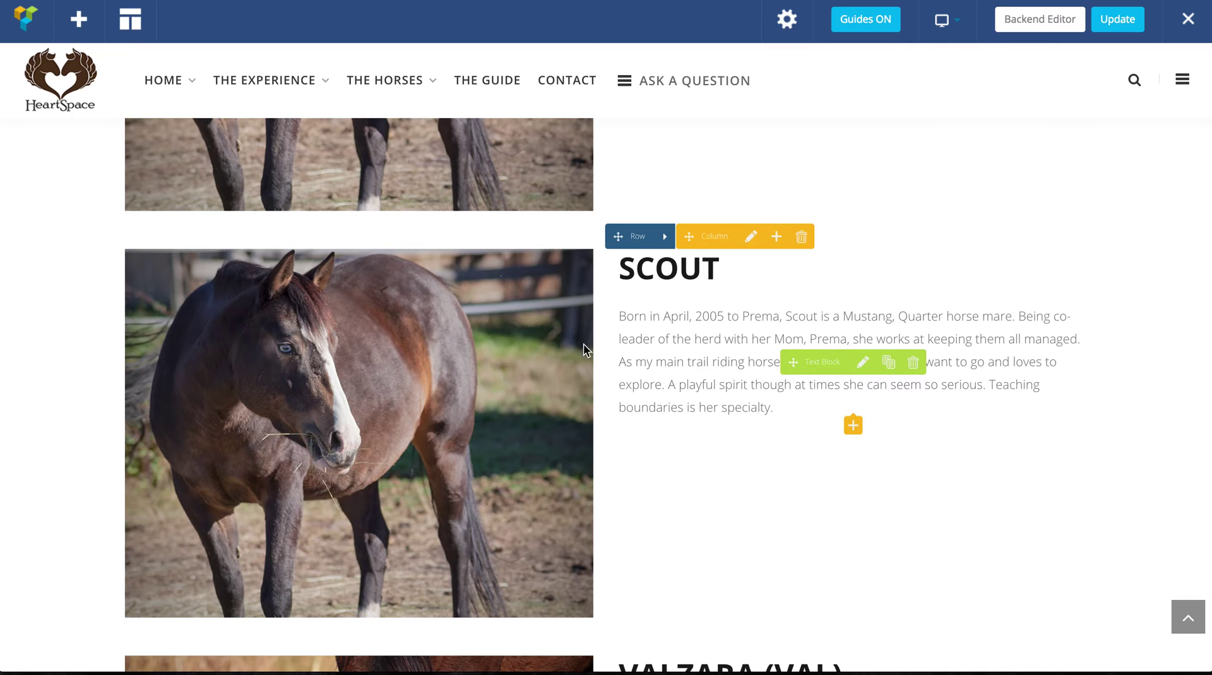
scroll(642, 336, "down", 3)
Step: Exit Visual Composer and confirm Leave this Page without updating the Horses page
scroll(642, 336, "up", 1)
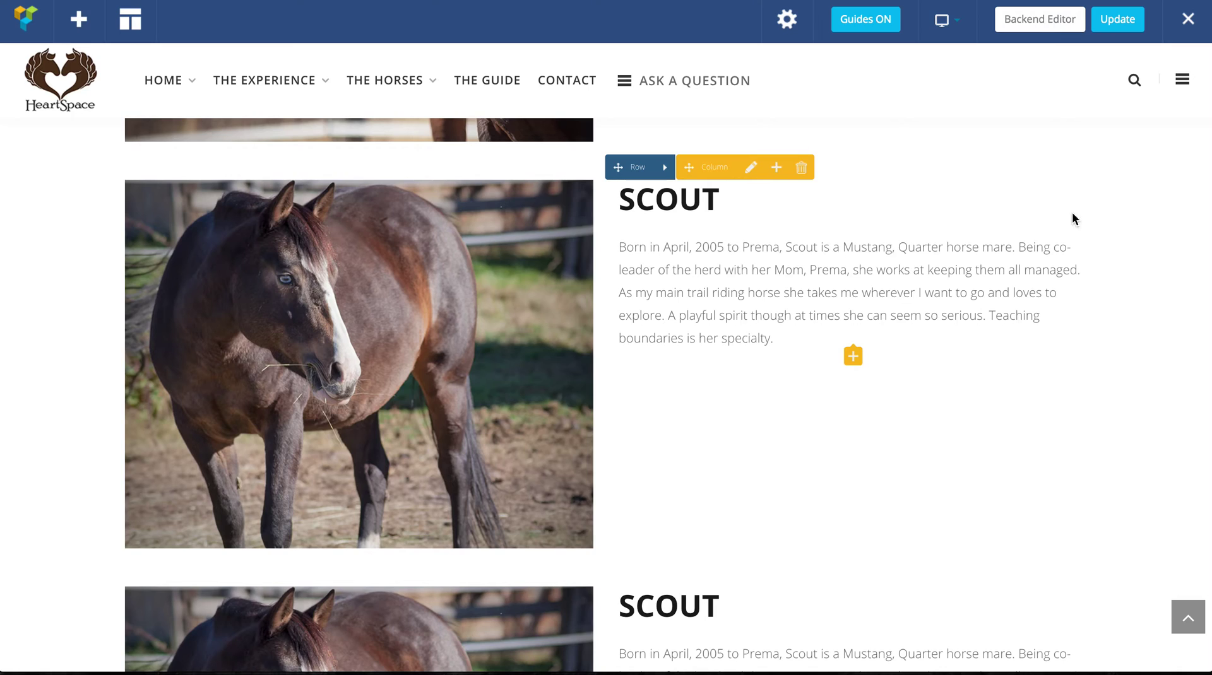
left_click(1187, 20)
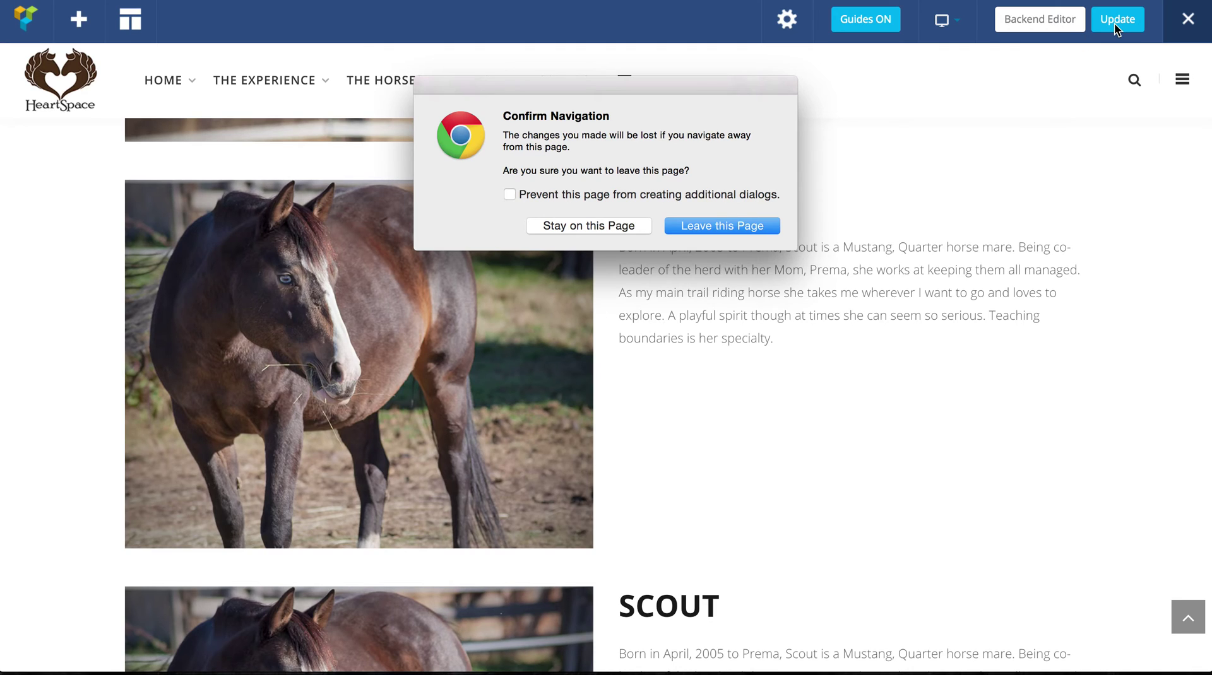
left_click(732, 225)
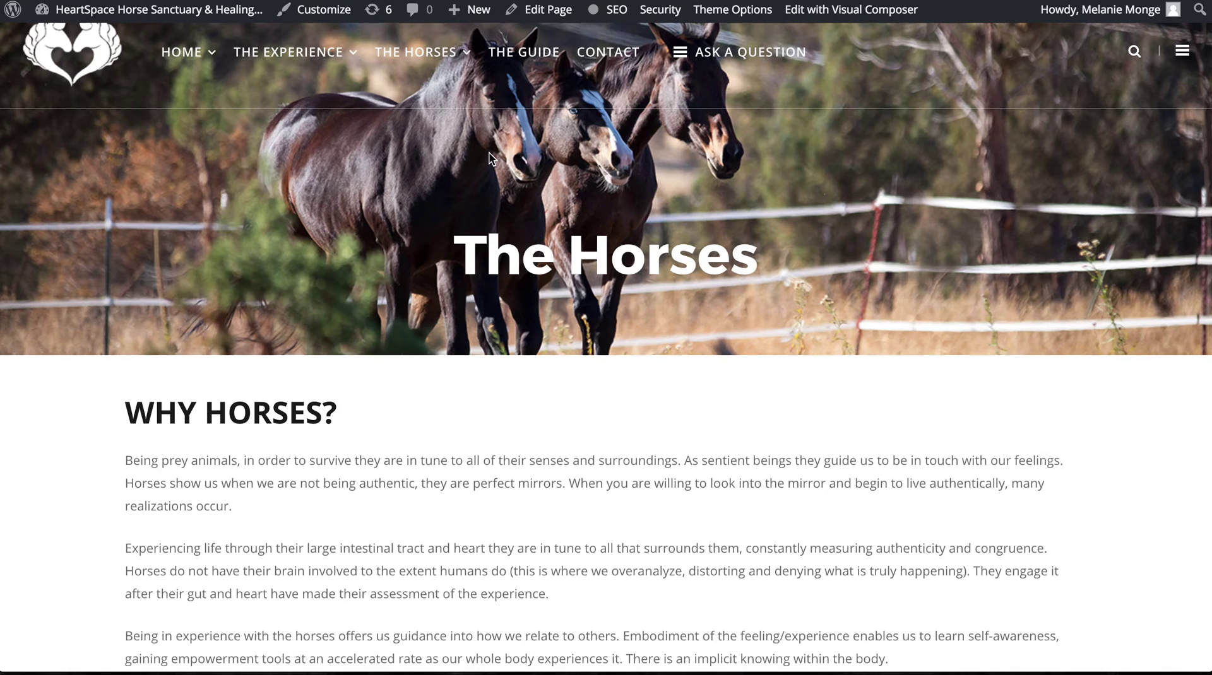
Step: Open the Gallery page from The Horses menu and edit it with Visual Composer
mouse_move(441, 85)
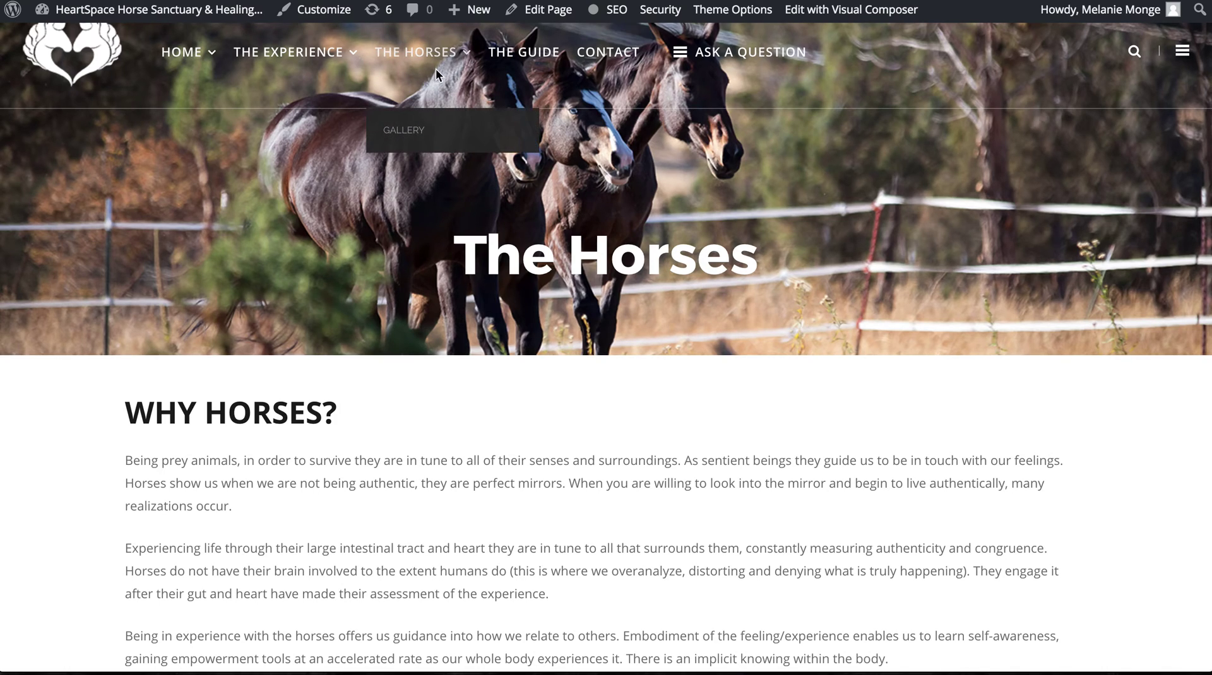
left_click(405, 135)
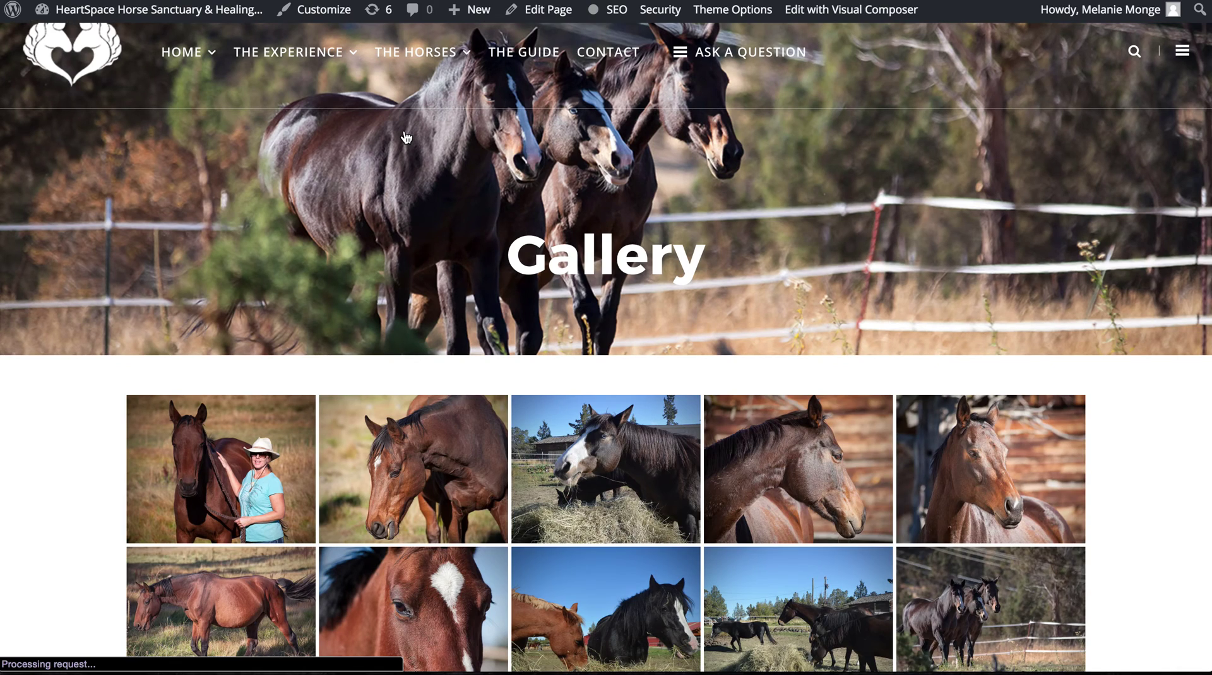
scroll(506, 320, "down", 2)
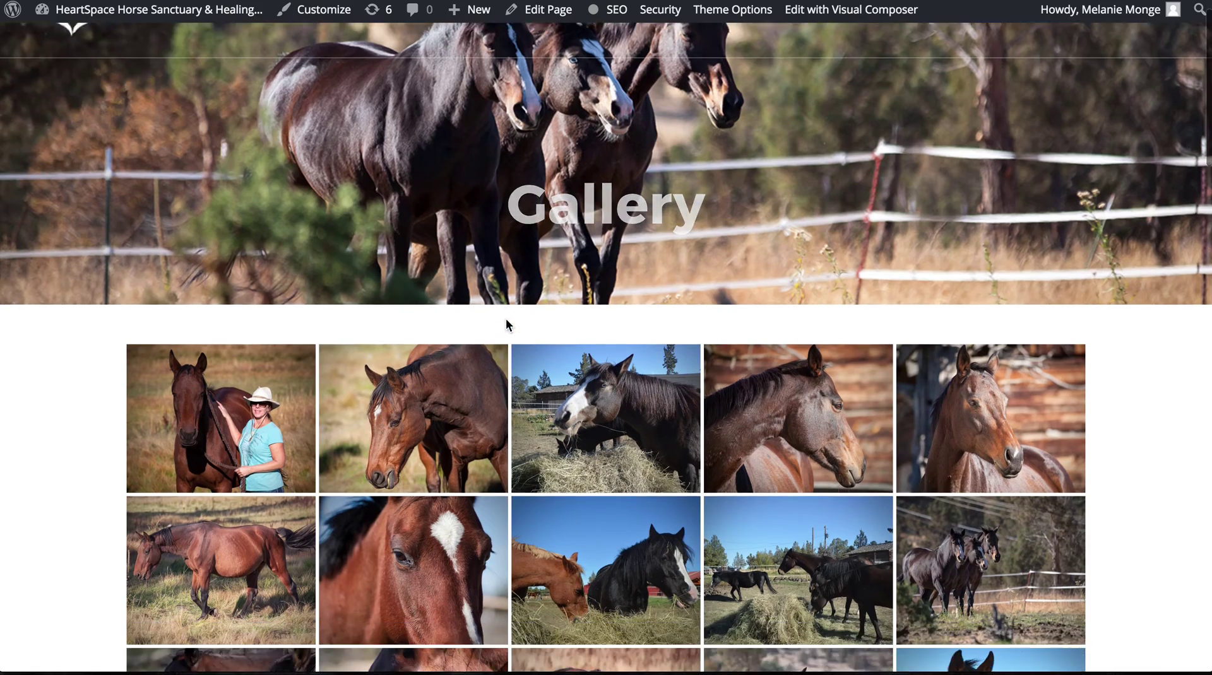
scroll(506, 321, "down", 5)
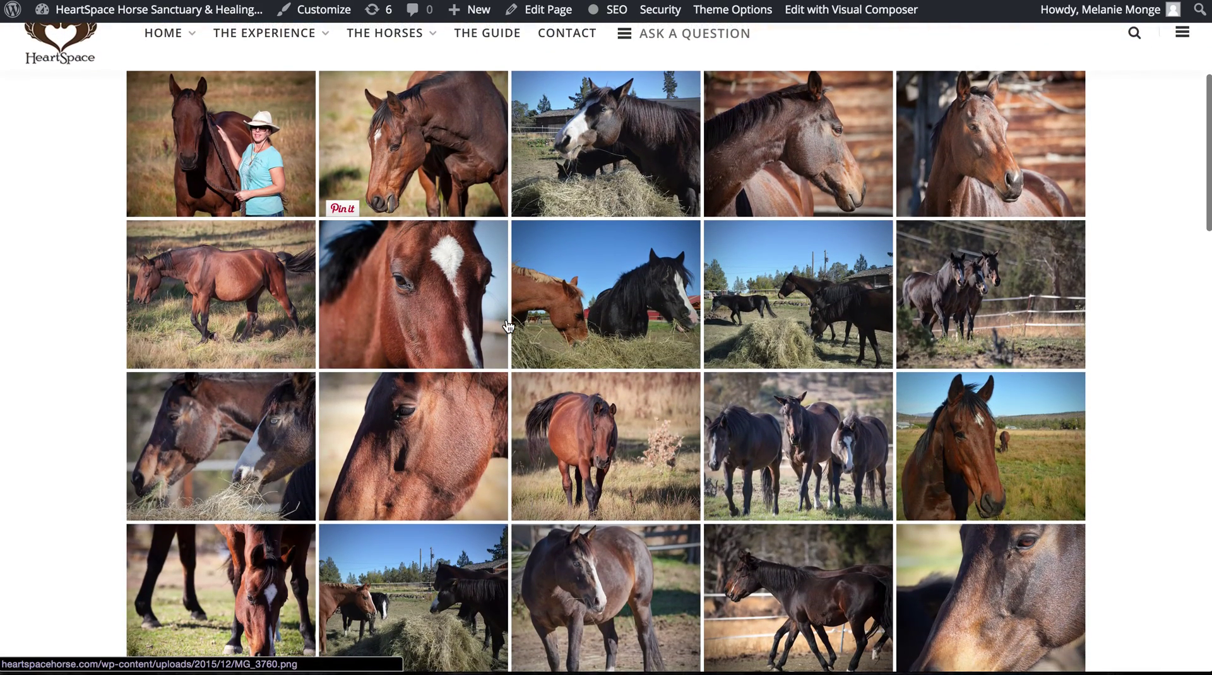
scroll(508, 326, "up", 6)
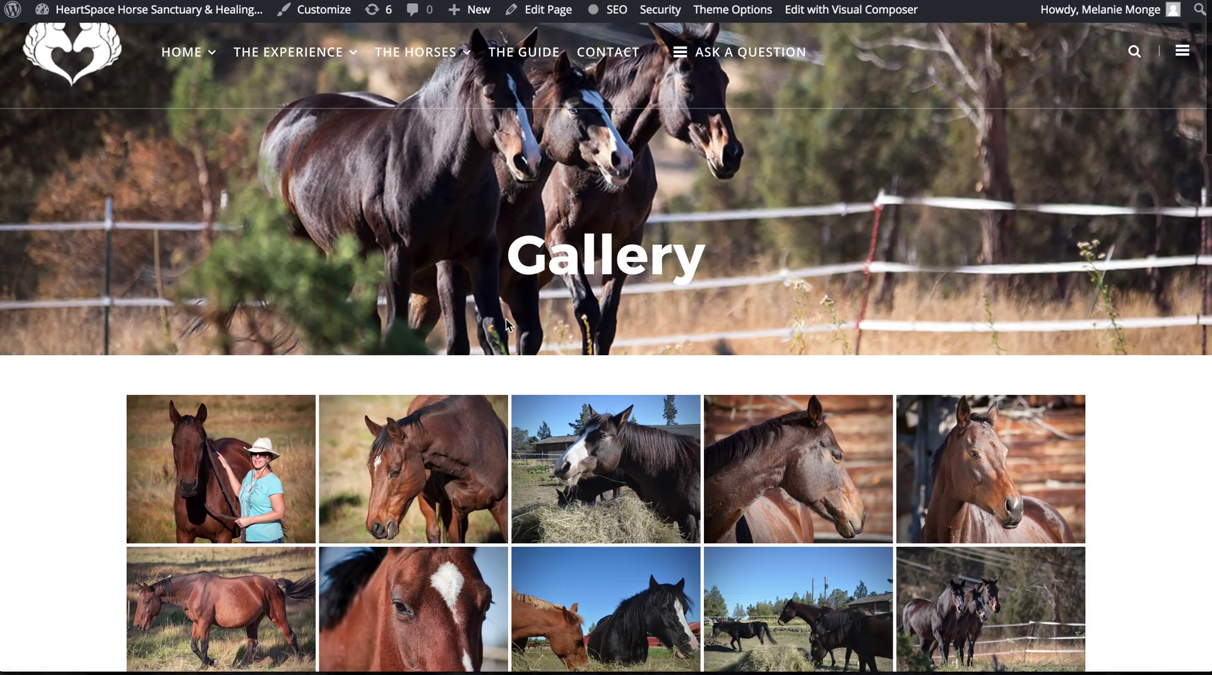
left_click(856, 21)
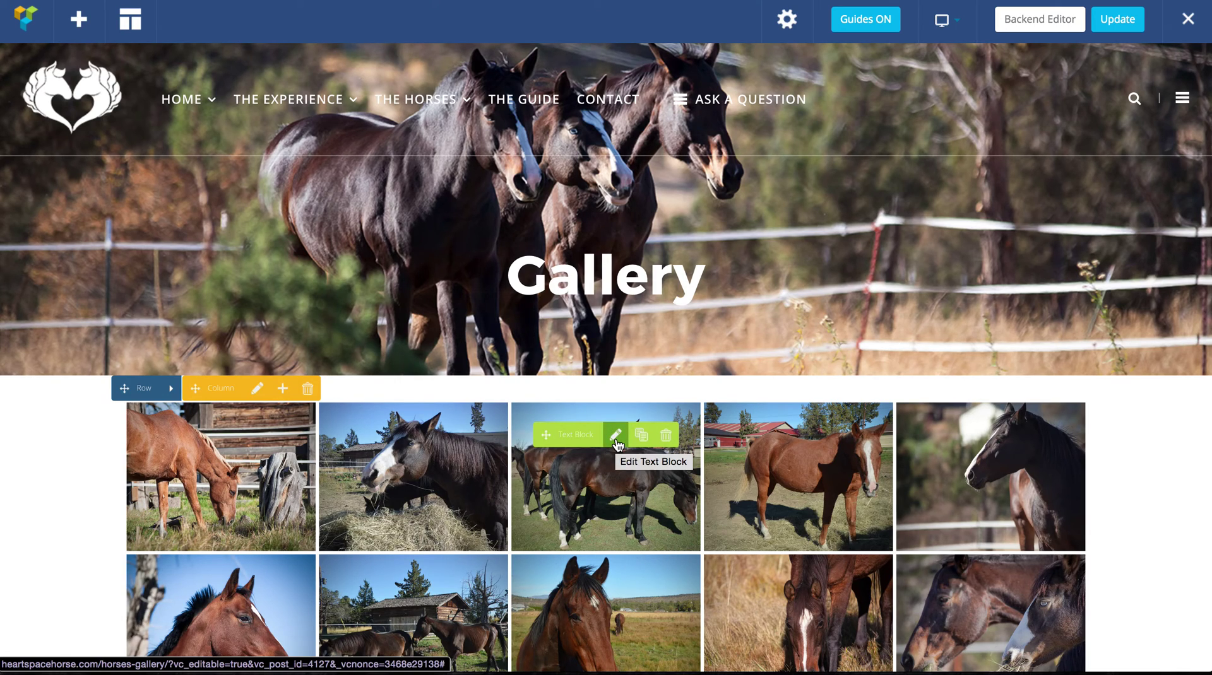
Step: Review the gallery text block's Edit Gallery settings, update, close without saving, and exit the editor
left_click(616, 435)
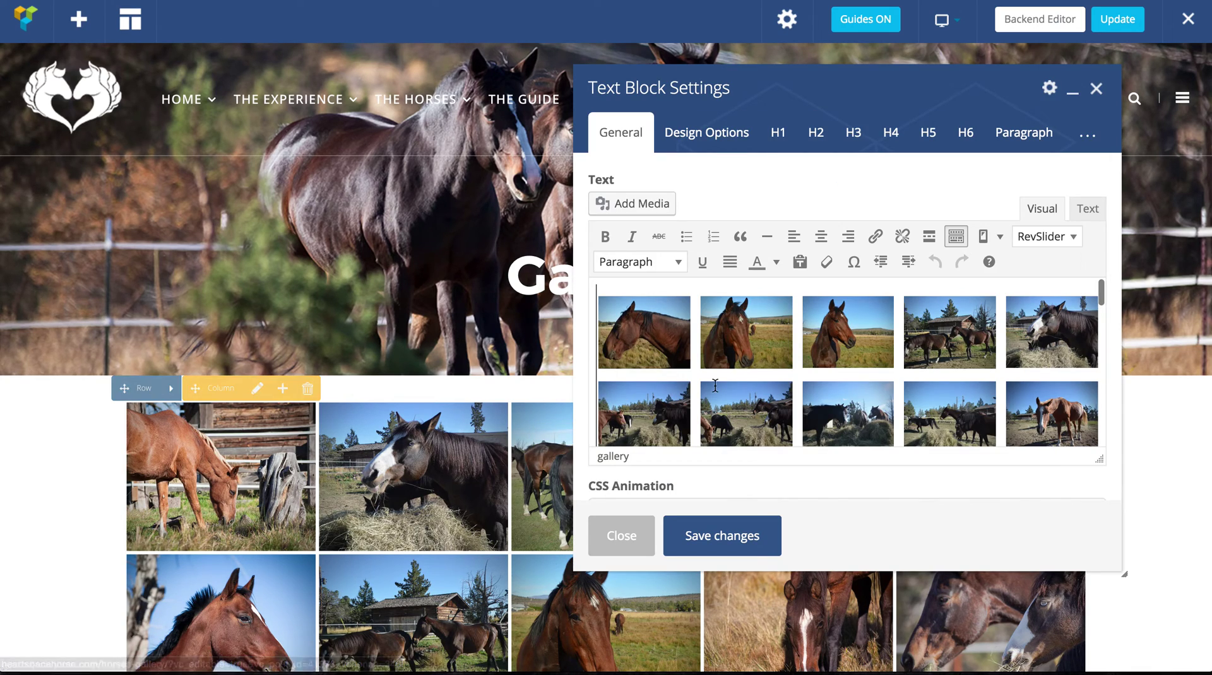
left_click(863, 343)
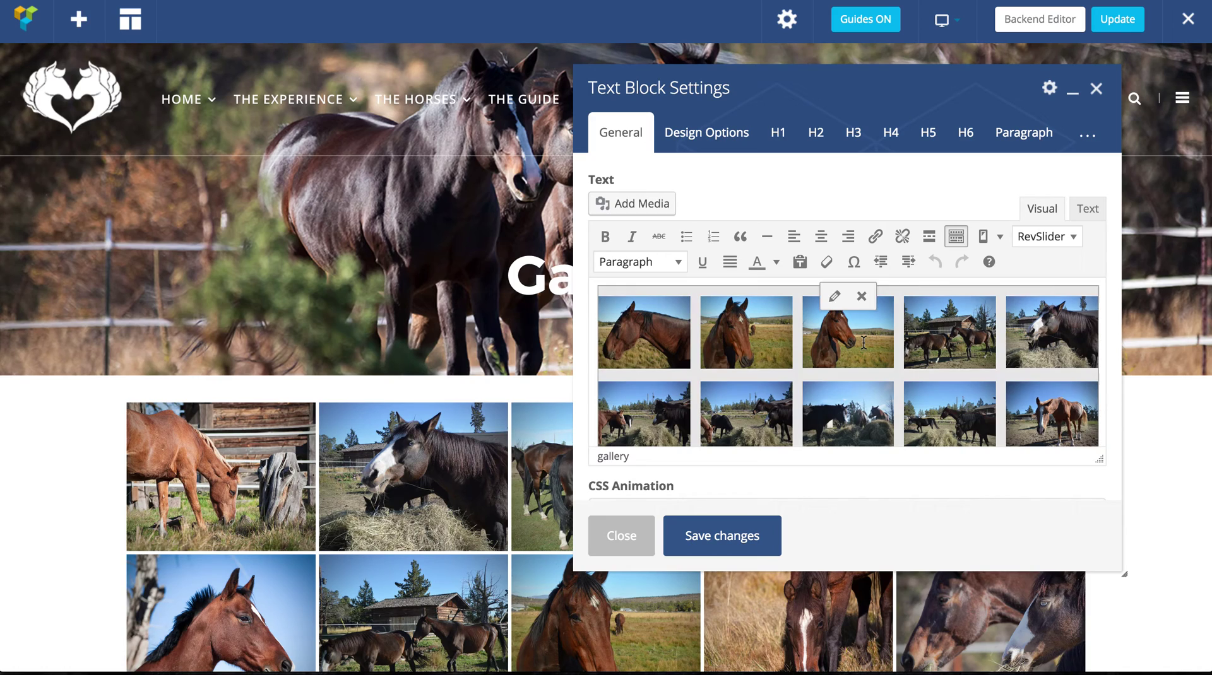
left_click(833, 296)
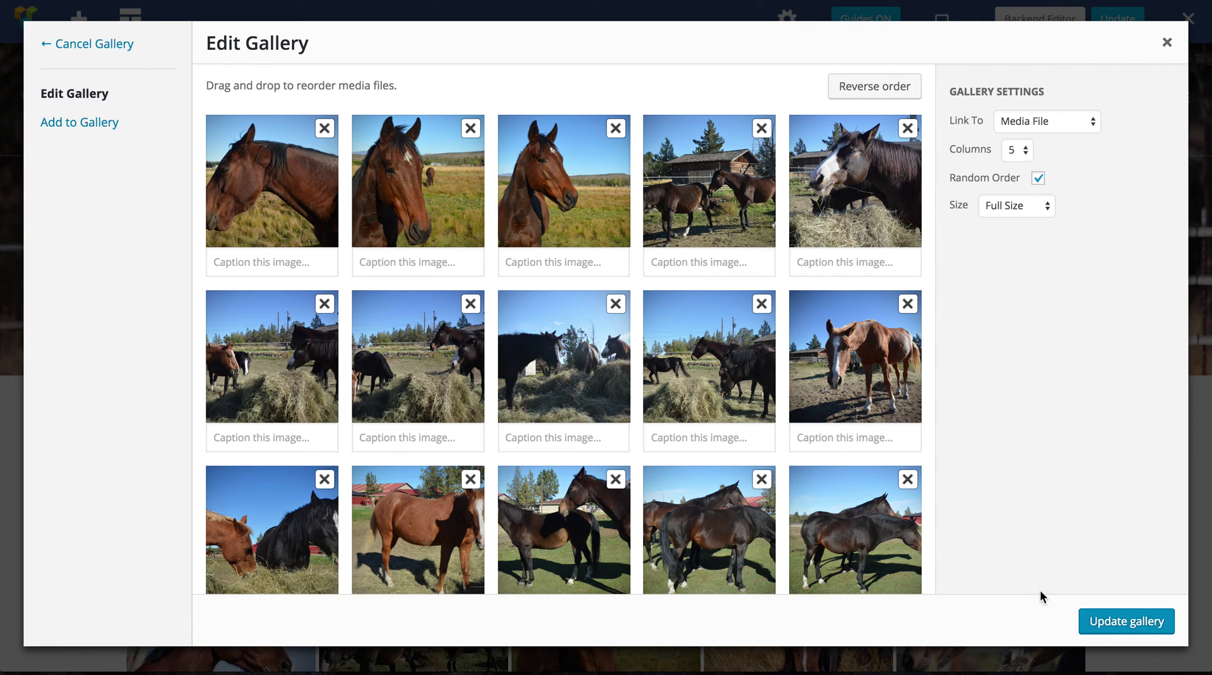
left_click(1104, 630)
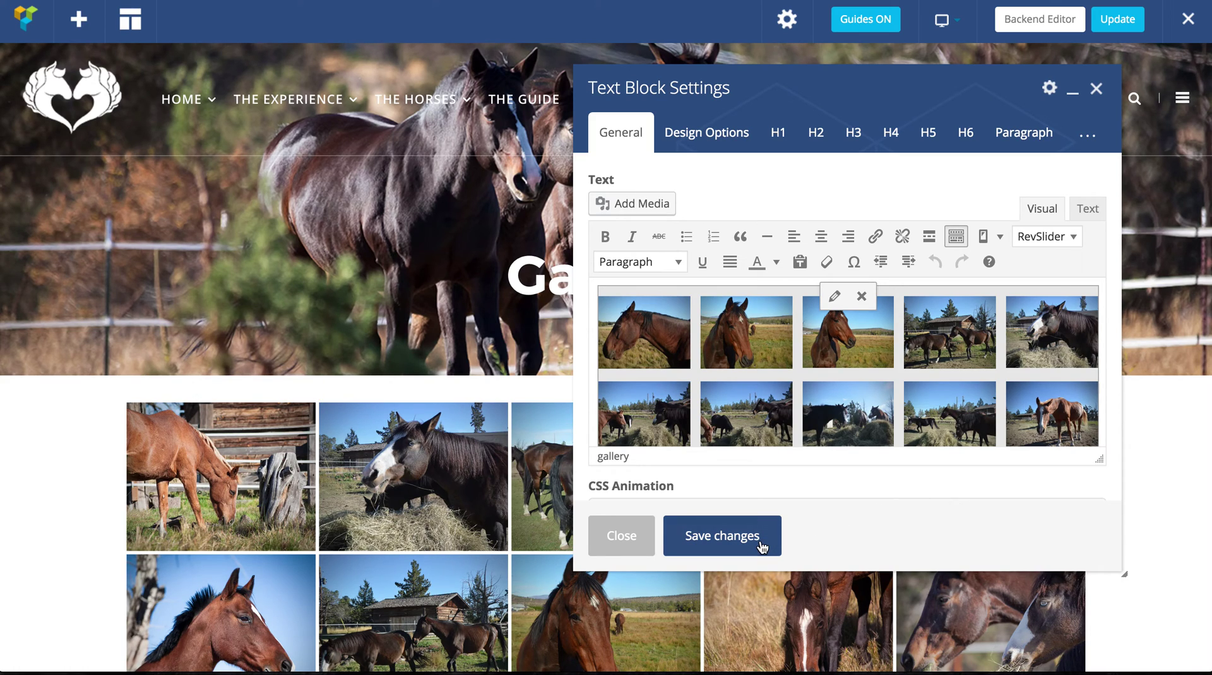
left_click(630, 536)
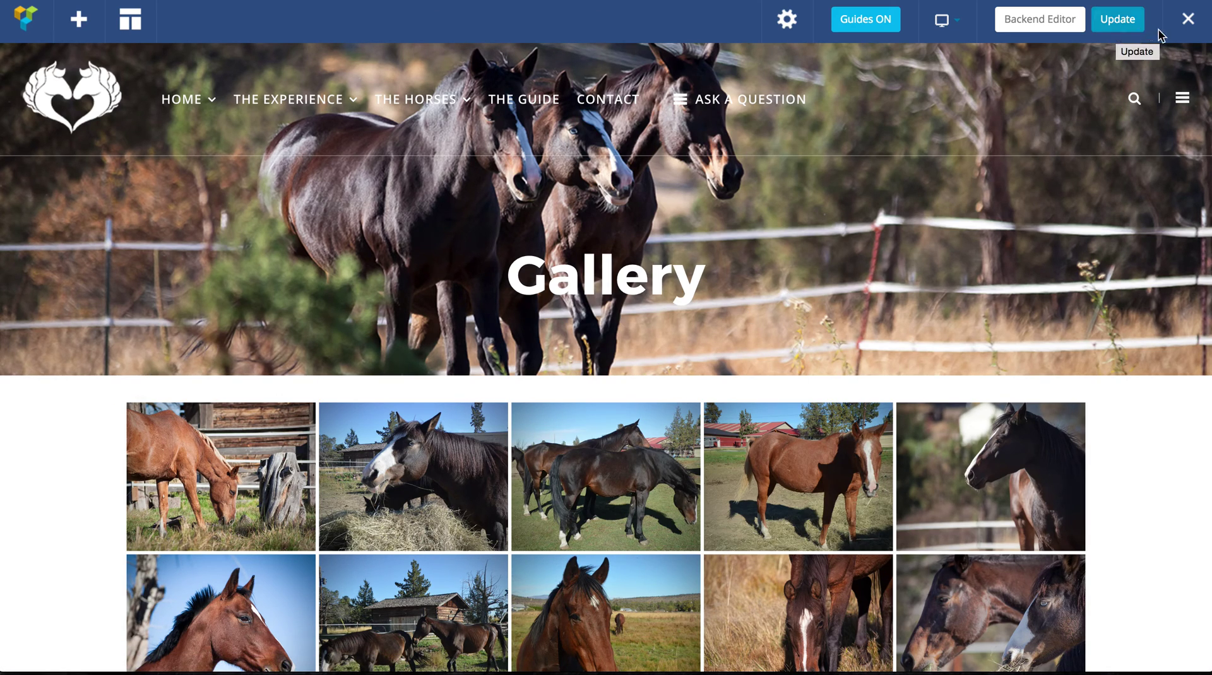
left_click(1187, 20)
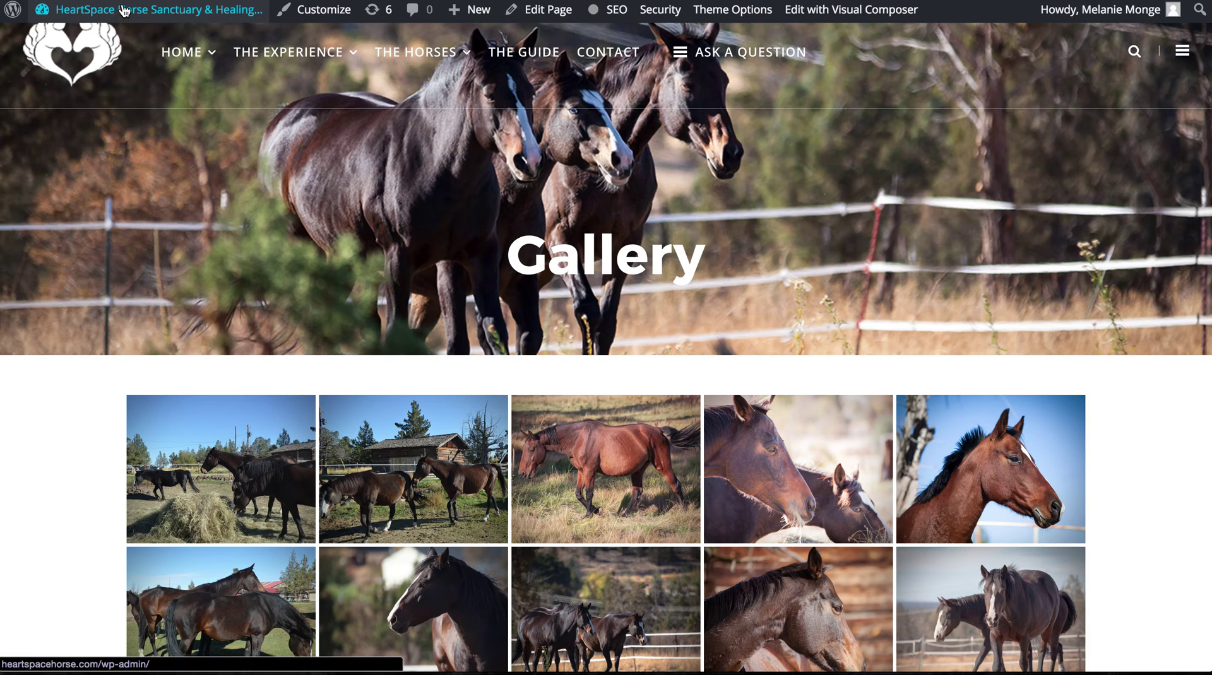
Step: Go from the live Gallery page to the Dashboard and open Pages > All Pages
mouse_move(124, 10)
left_click(87, 41)
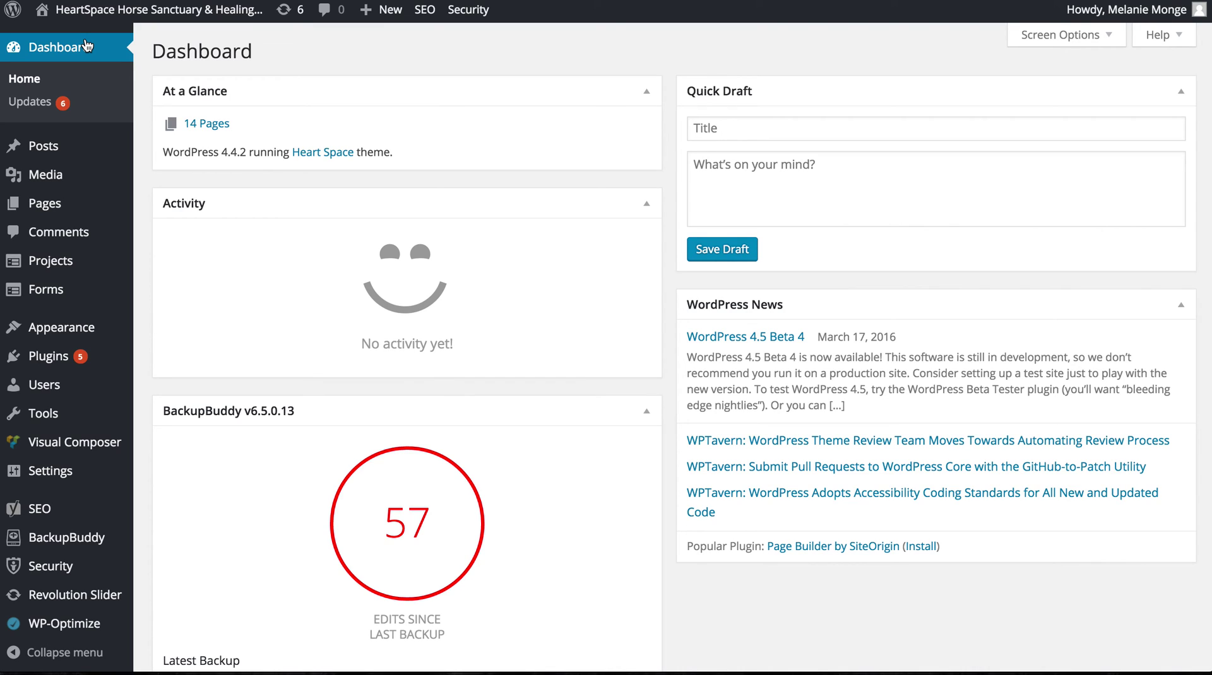
mouse_move(54, 204)
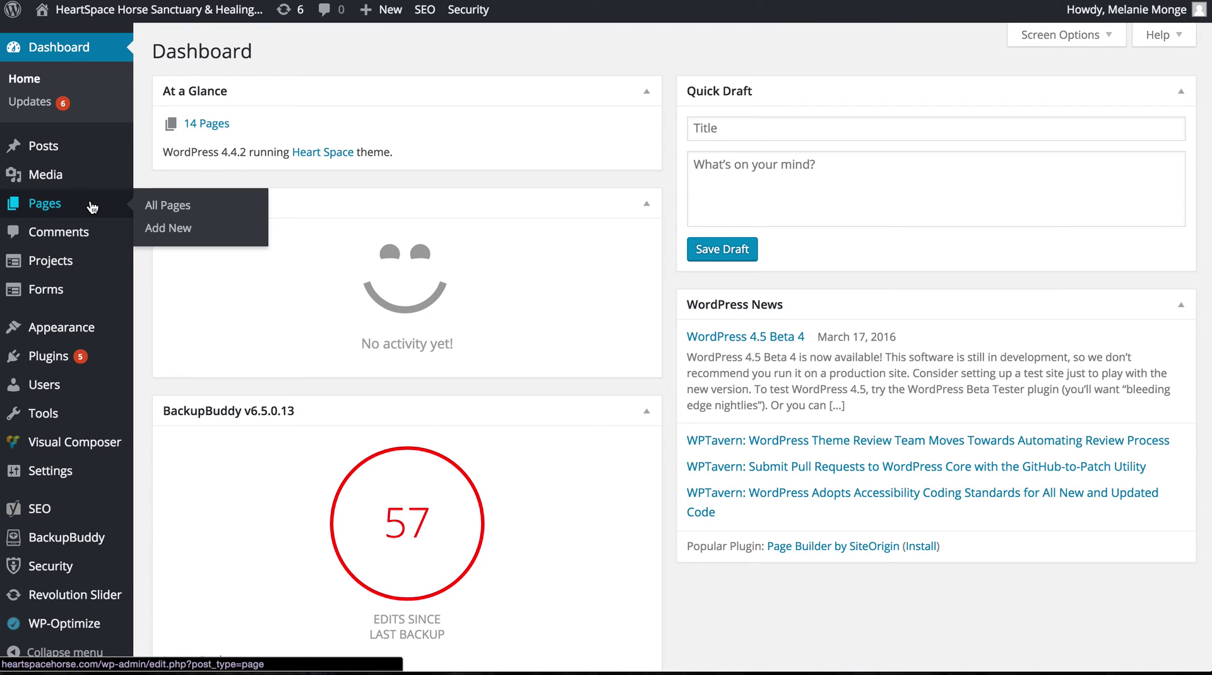
left_click(74, 212)
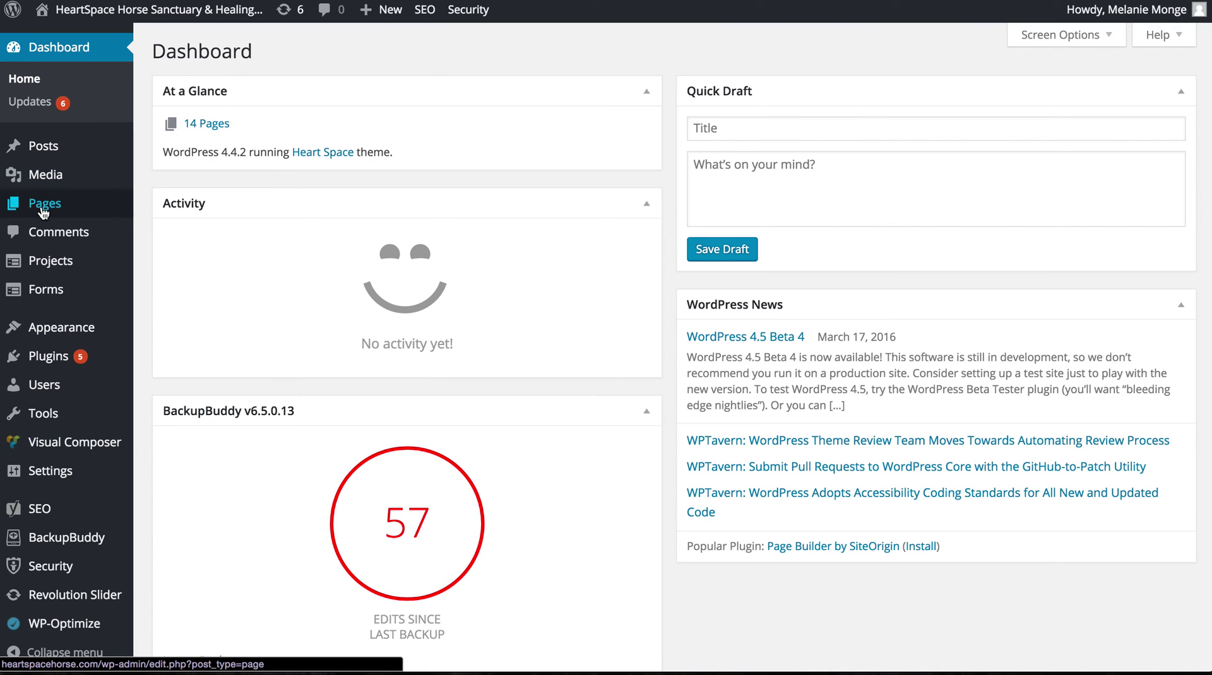
mouse_move(63, 212)
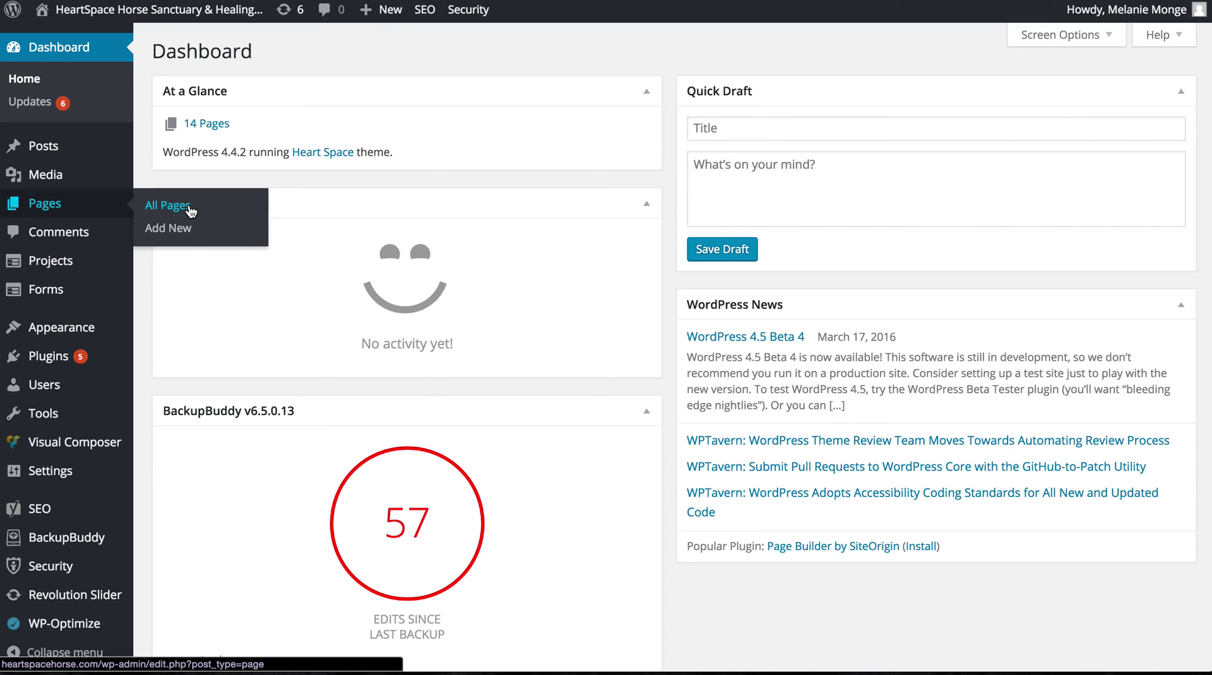
left_click(190, 210)
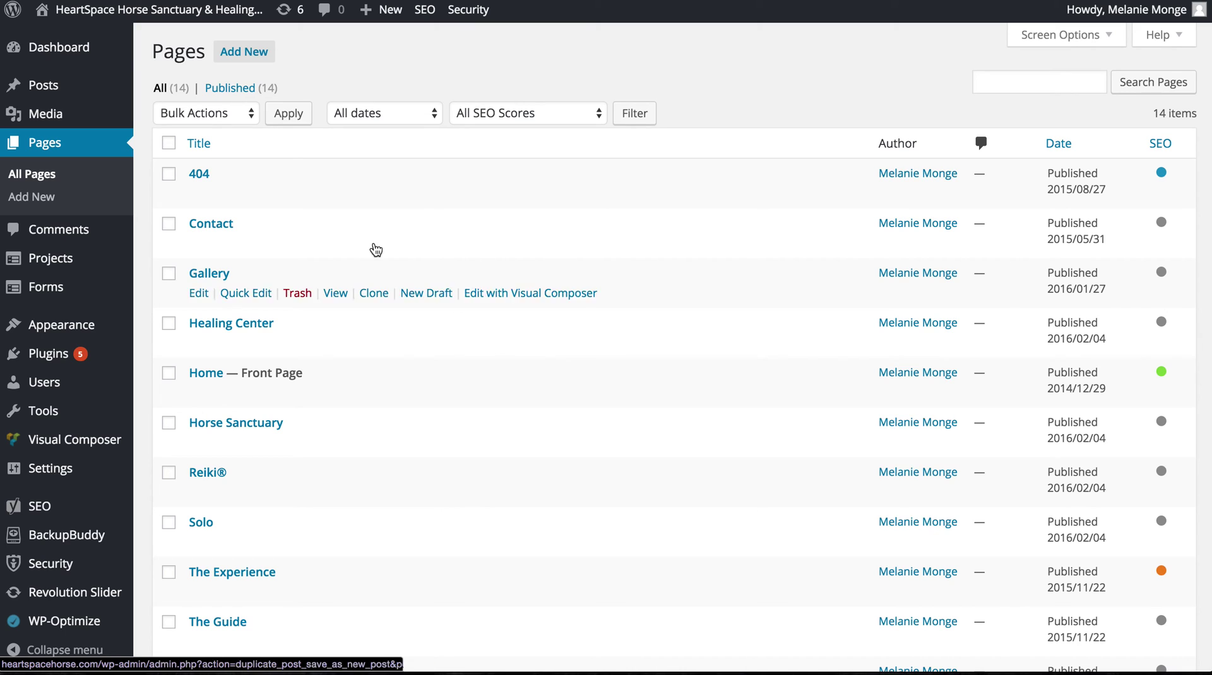
mouse_move(128, 124)
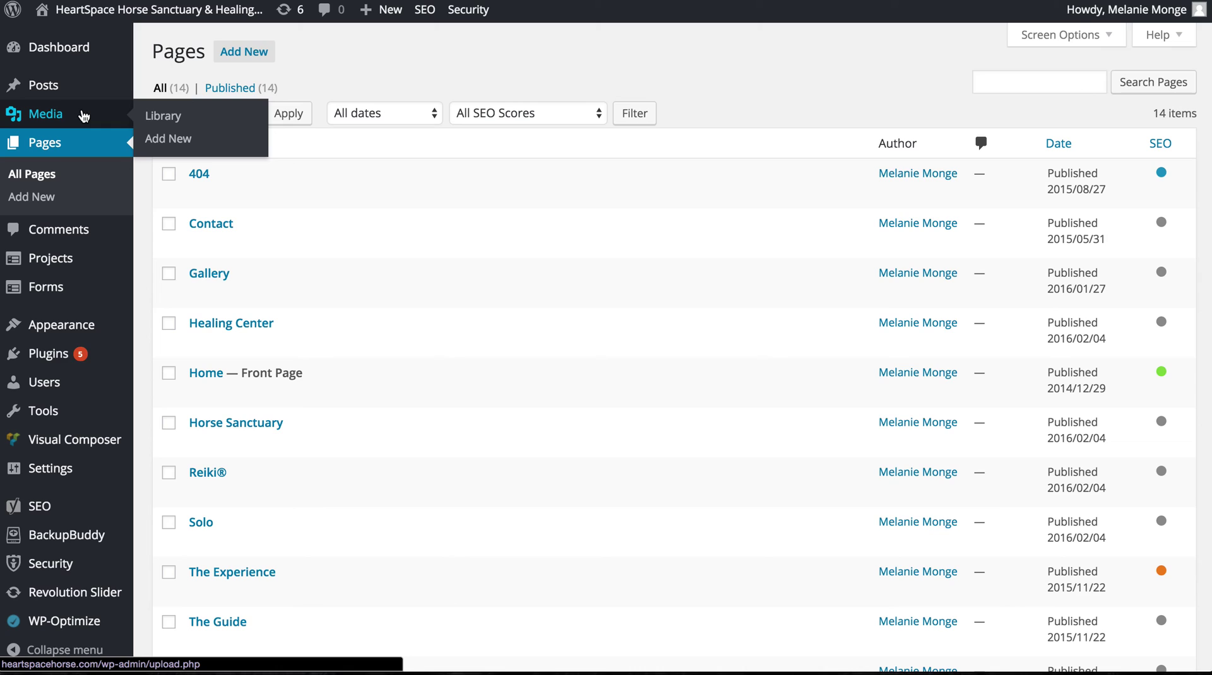
Step: Open Media > Library and bring up the Add New upload area
left_click(164, 118)
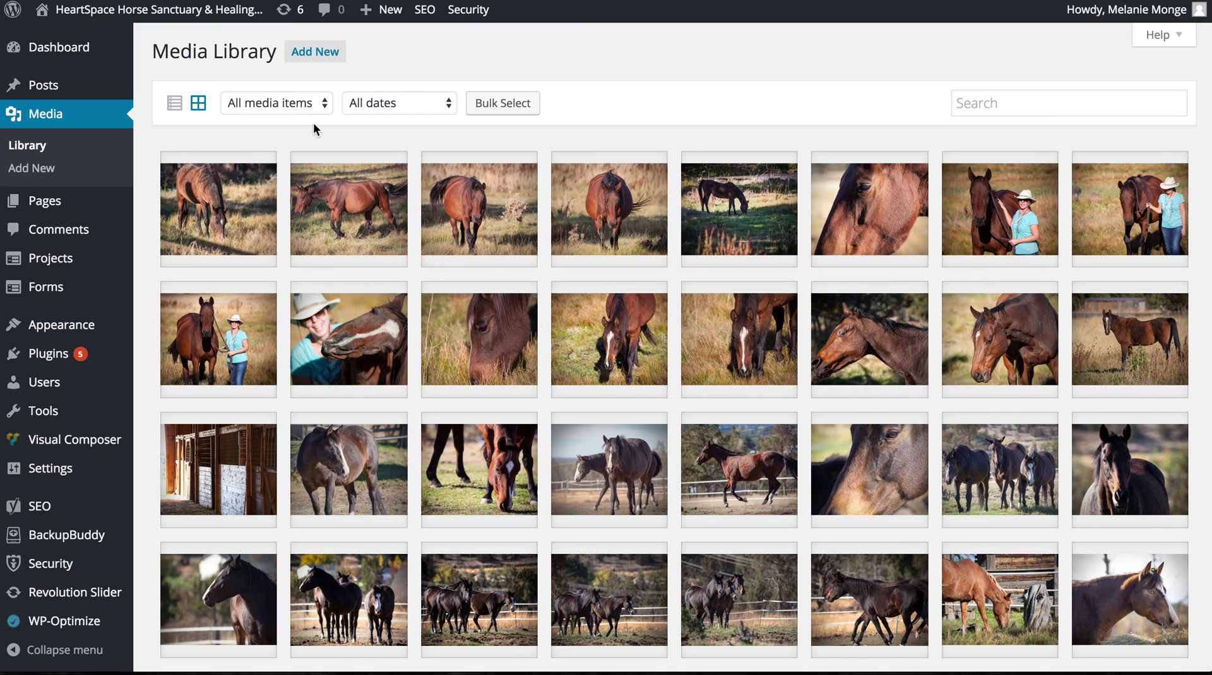
left_click(327, 60)
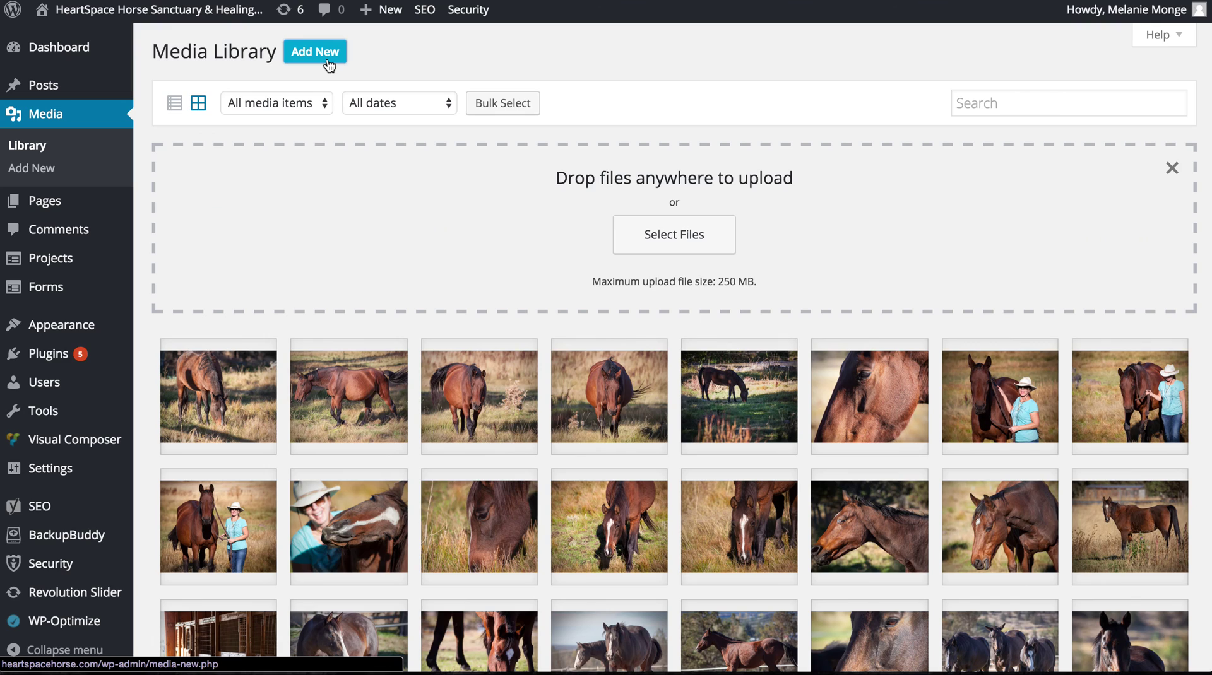